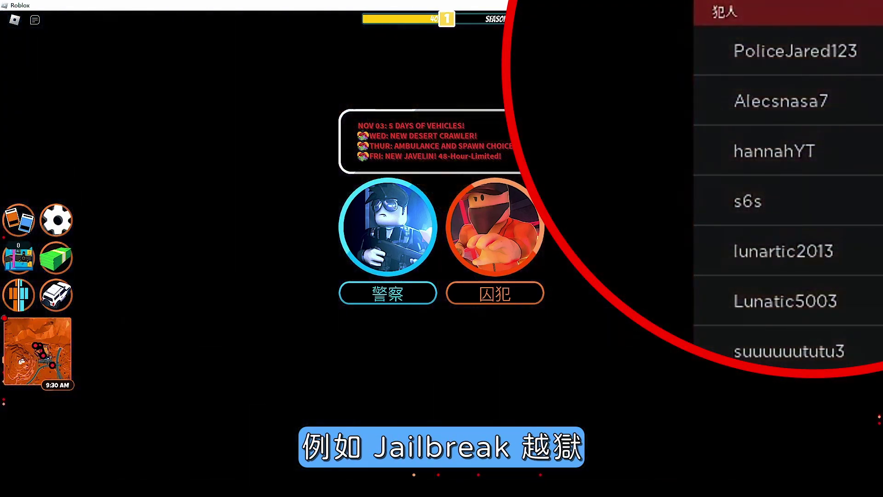
In the finished team demo playtest, switch the player to Red Team with the 紅隊 button.
scroll(802, 154, down, 3)
scroll(787, 172, down, 3)
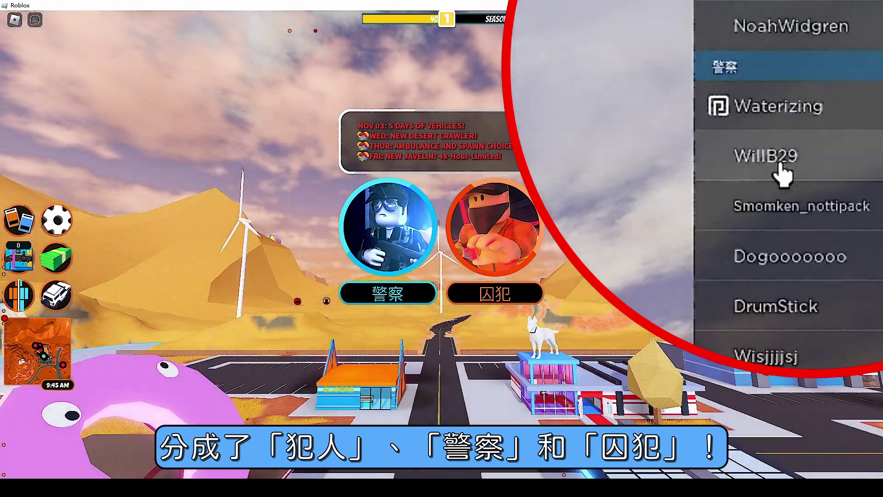
scroll(789, 260, down, 2)
scroll(846, 138, down, 5)
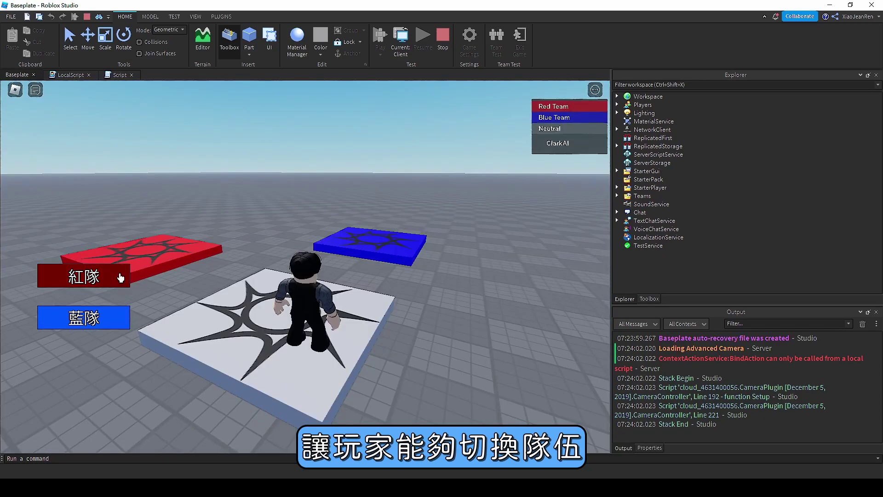
click(119, 279)
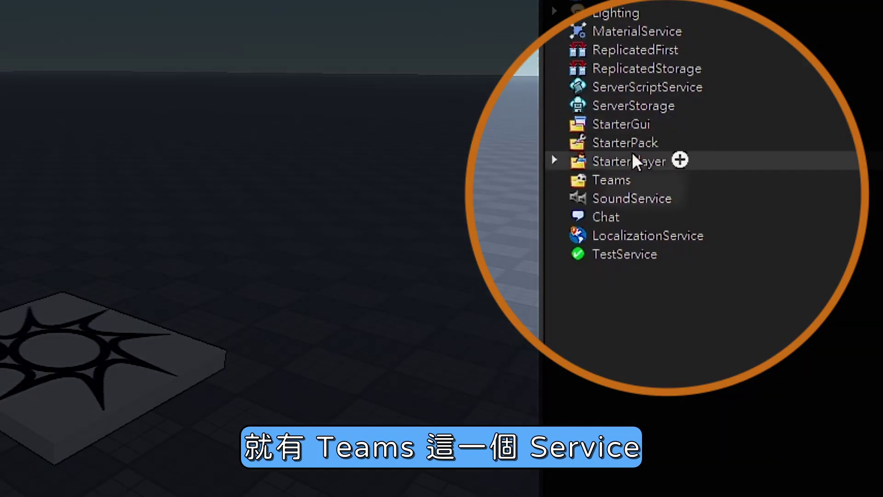
click(642, 188)
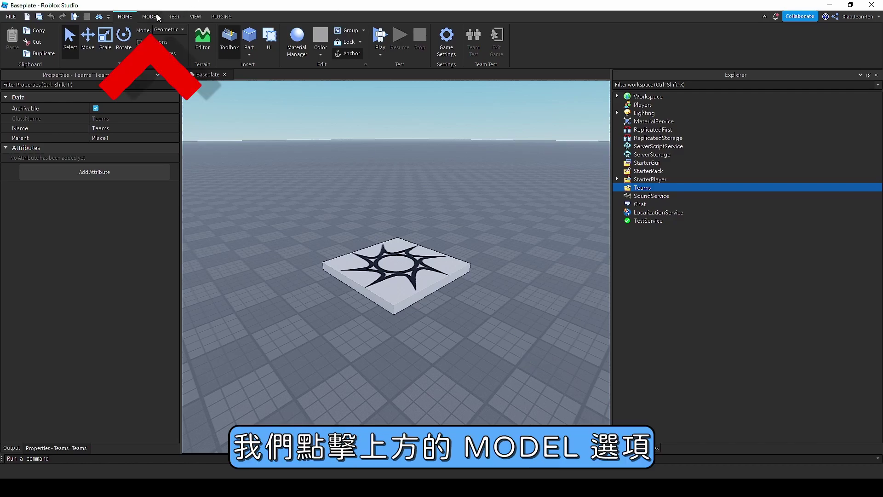
click(158, 18)
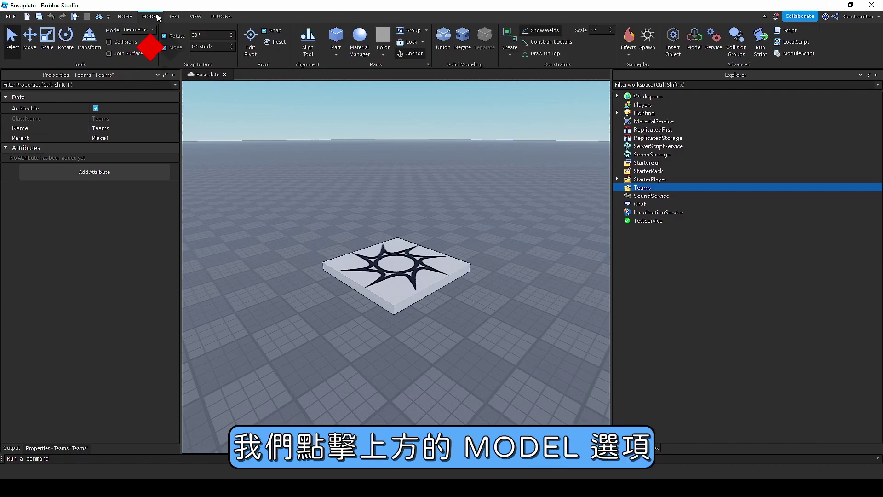
click(713, 56)
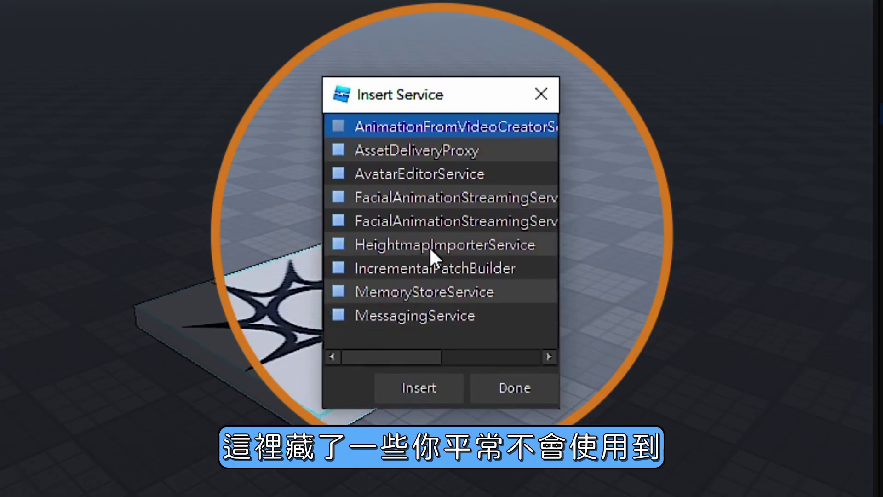
scroll(431, 252, down, 3)
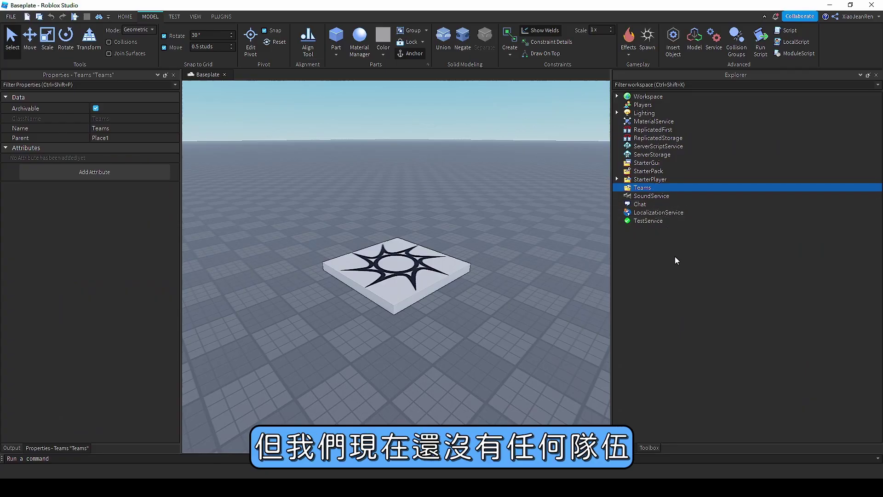
Insert a Team object under the Teams service, then playtest the place.
mouse_move(661, 194)
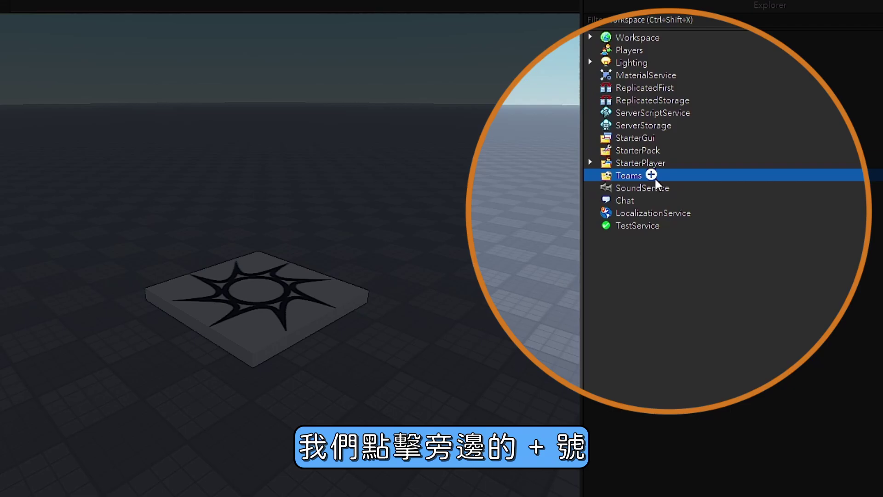
click(653, 176)
text(Team)
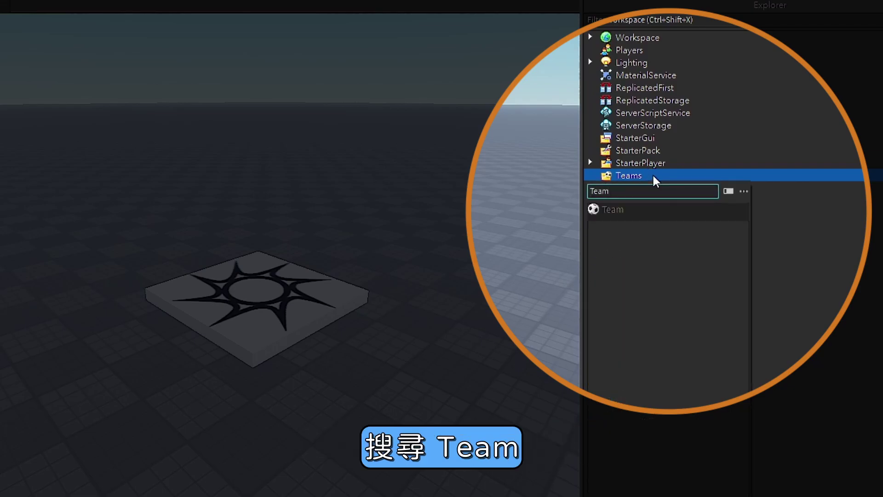
click(613, 213)
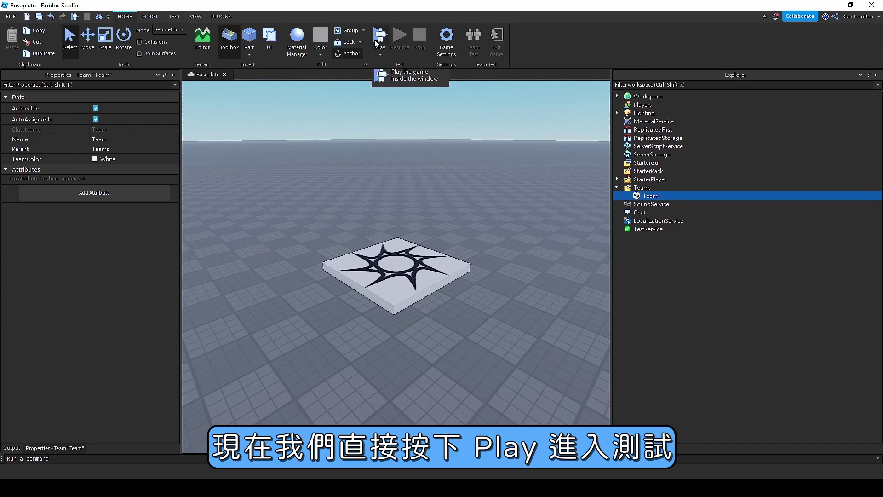
click(380, 37)
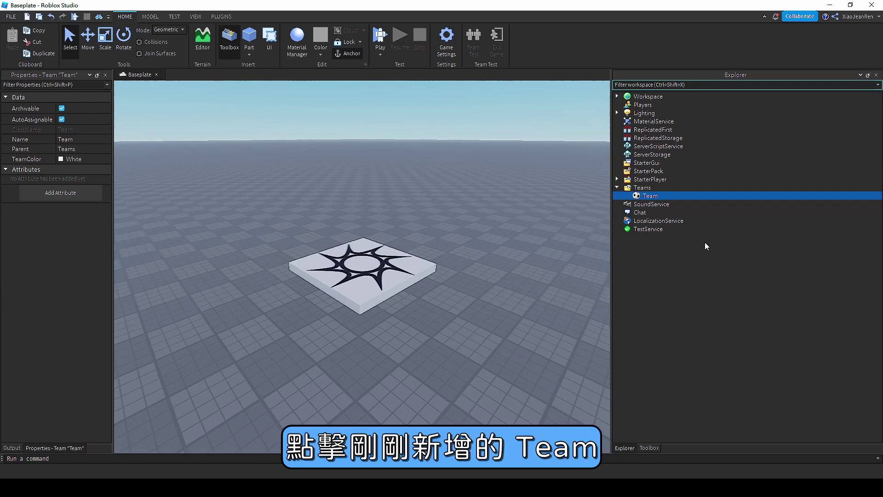
Rename the new team 'Red Team' and set its TeamColor to Really red.
click(641, 195)
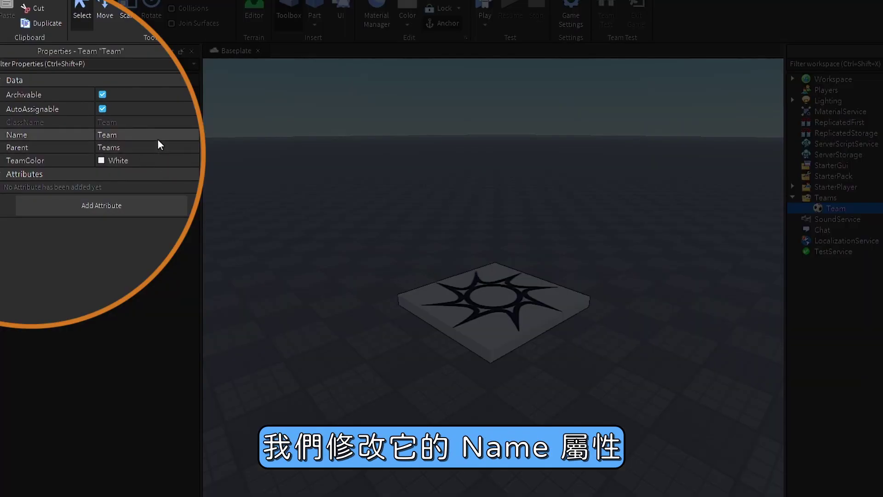
click(158, 139)
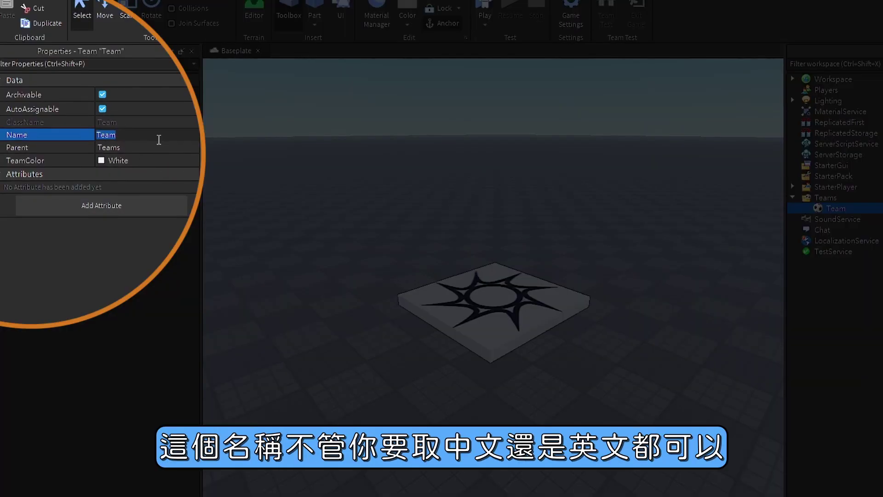
text(Red Team)
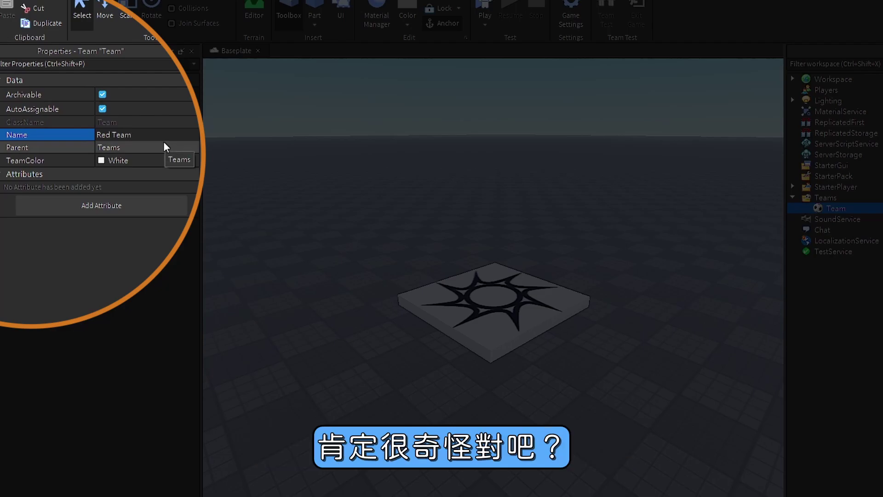
click(116, 164)
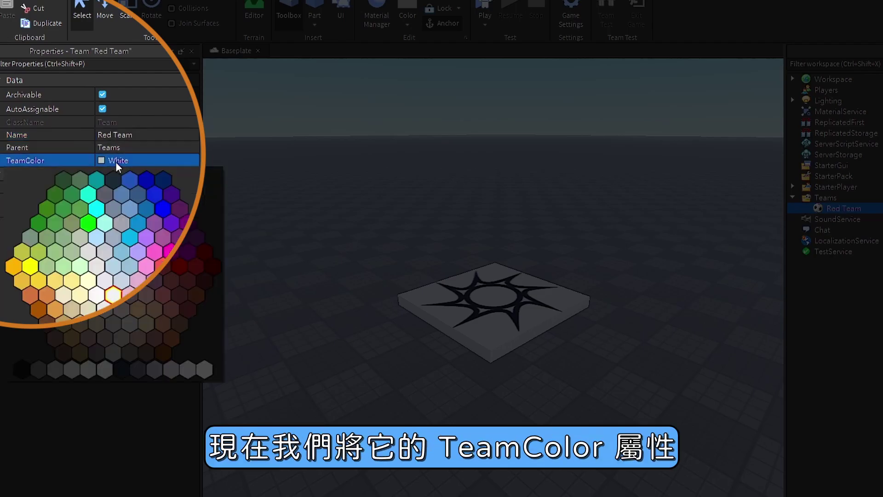
click(179, 266)
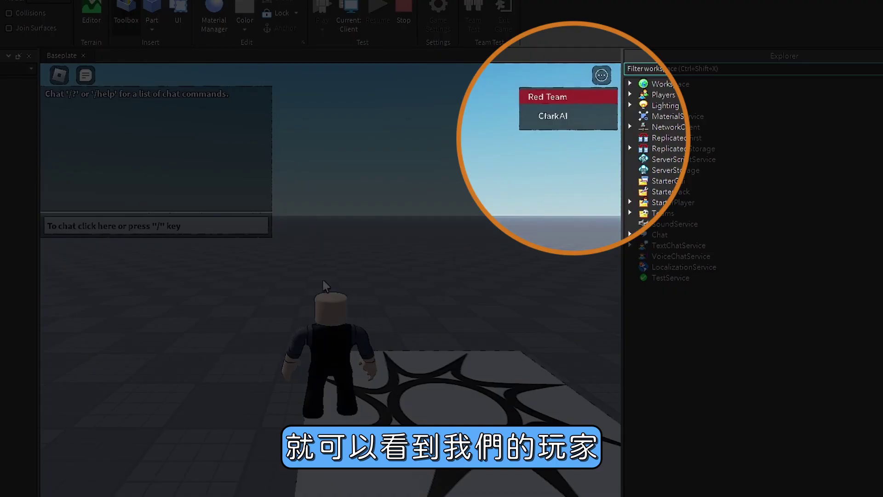
View and close the player's card in the player list, then dismiss the TeamColor palette.
click(564, 122)
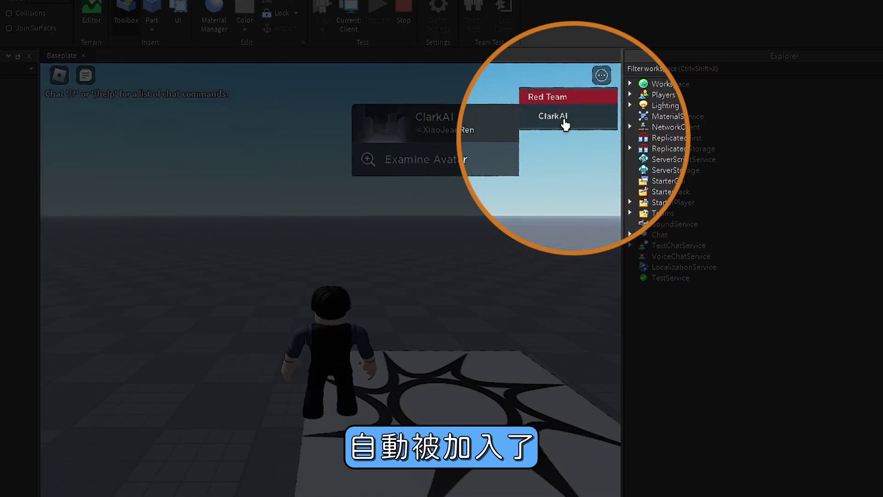
click(564, 123)
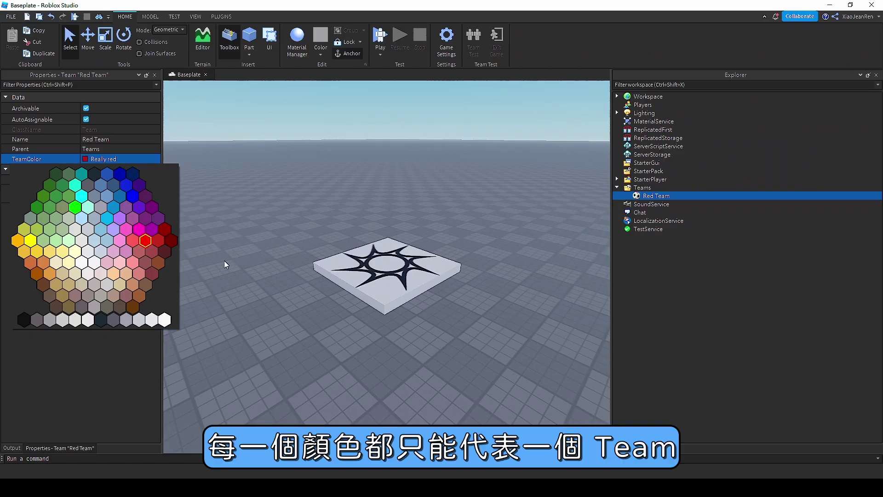
key(Return)
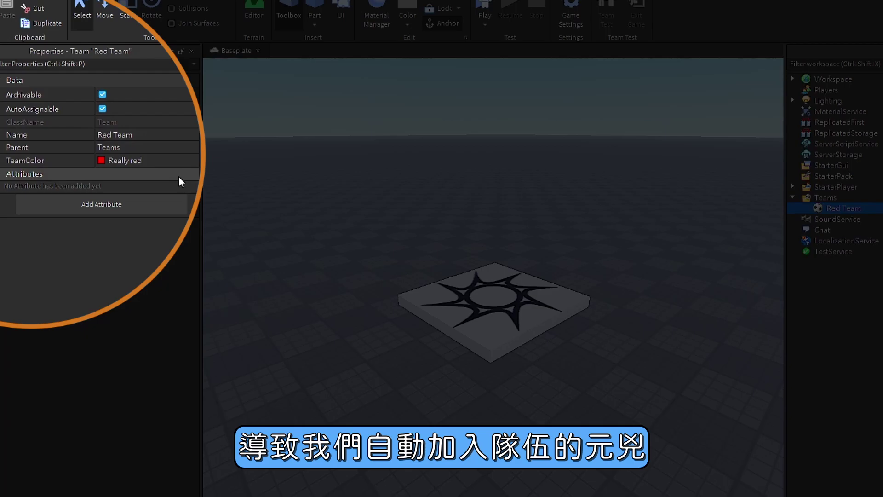
Toggle Red Team's AutoAssignable property so new players start Neutral.
click(72, 110)
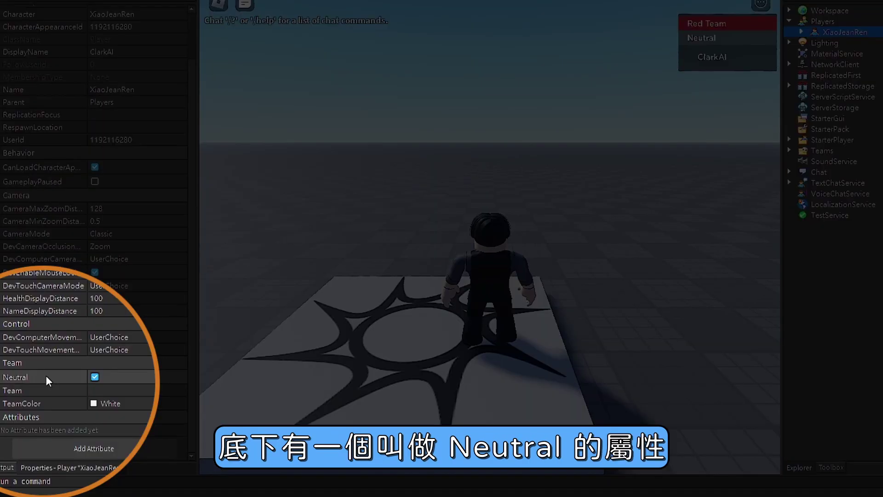
Select the player object under Players to view its Team and TeamColor properties.
click(48, 376)
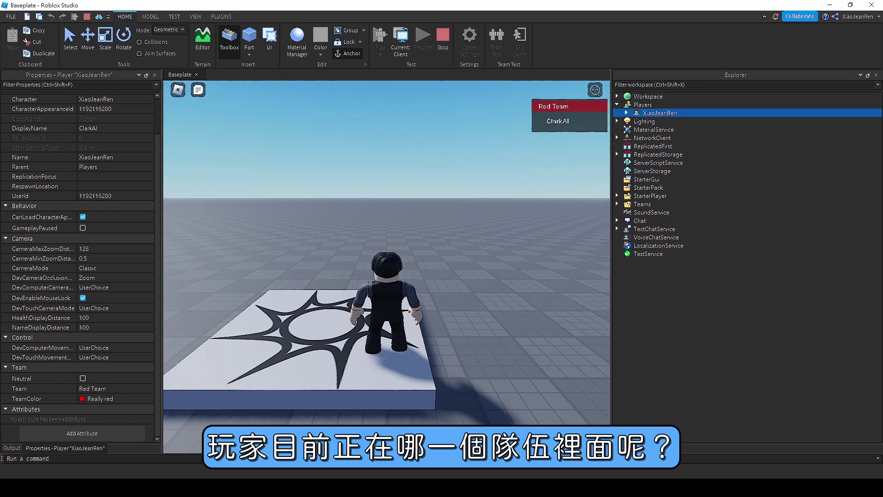
Check the player's Neutral property, then uncheck it to return them to Red Team.
click(19, 388)
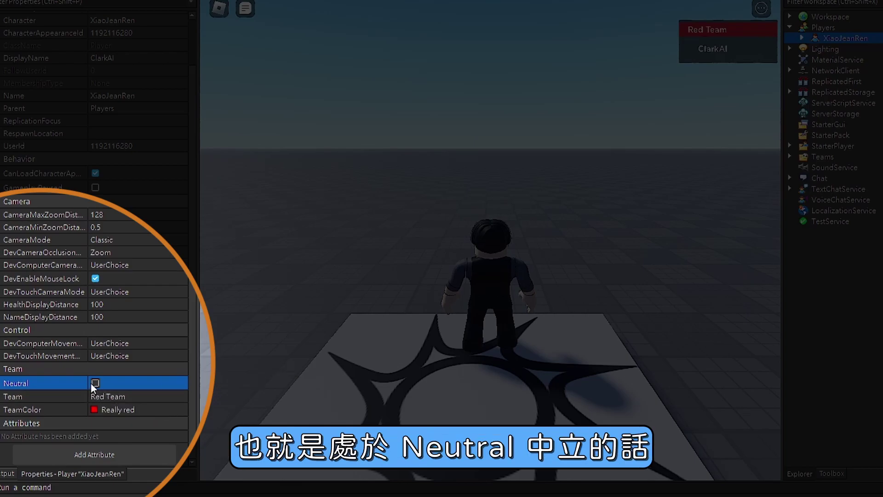
click(94, 383)
click(40, 396)
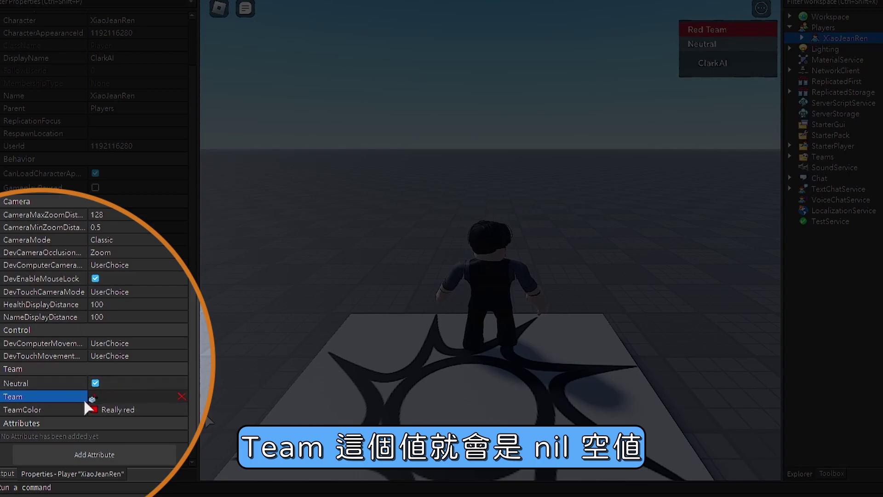
click(95, 383)
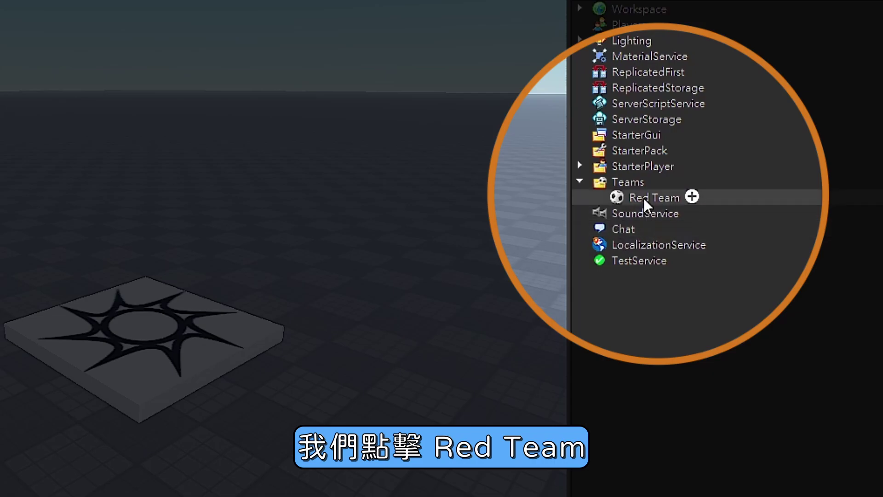
Duplicate Red Team and rename the copy 'Blue Team'.
click(650, 196)
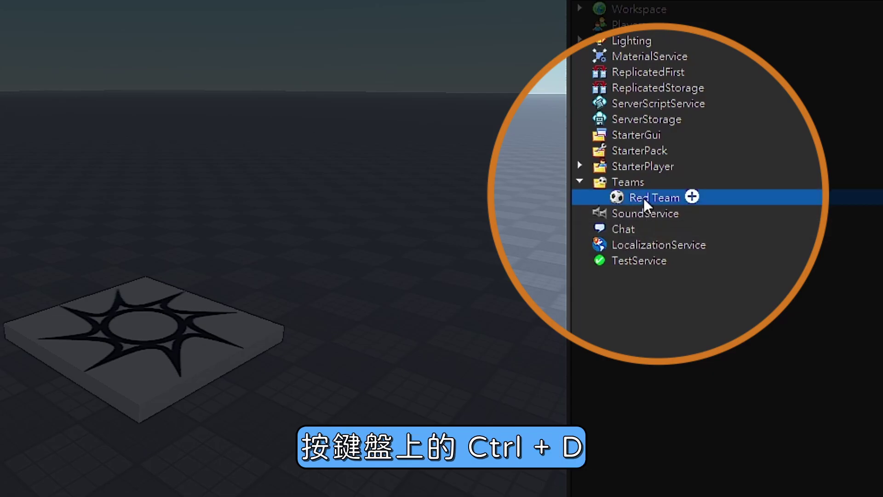
key(ctrl+d)
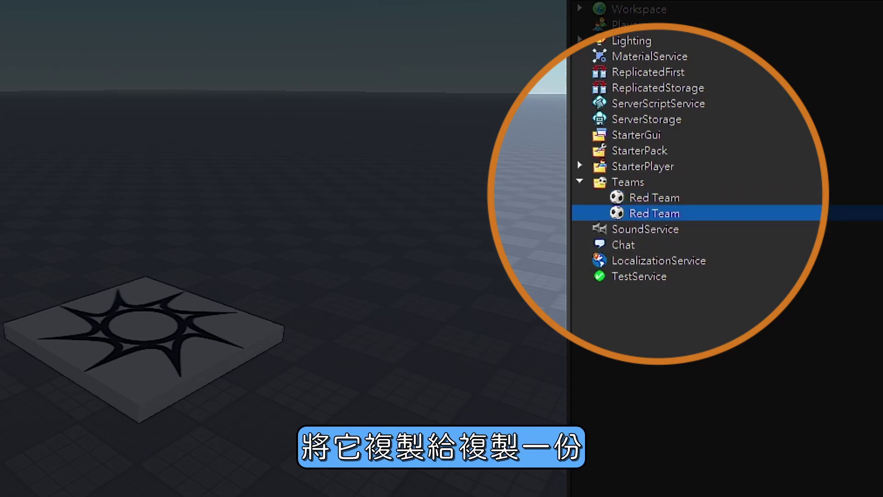
key(F2)
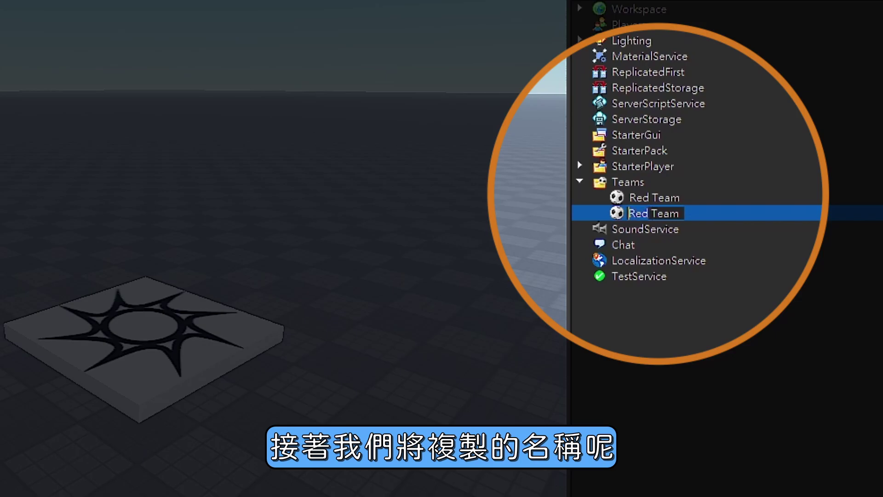
key(Delete)
key(Delete)
key(Delete)
text(Blue)
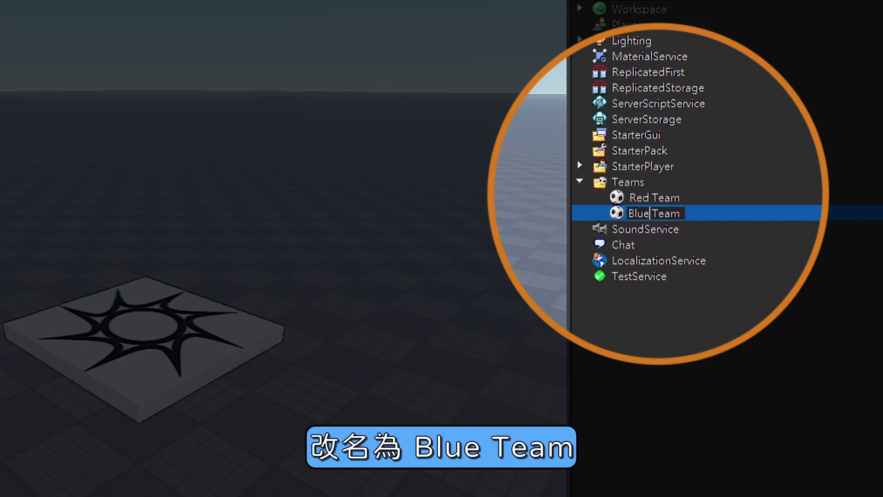
key(Return)
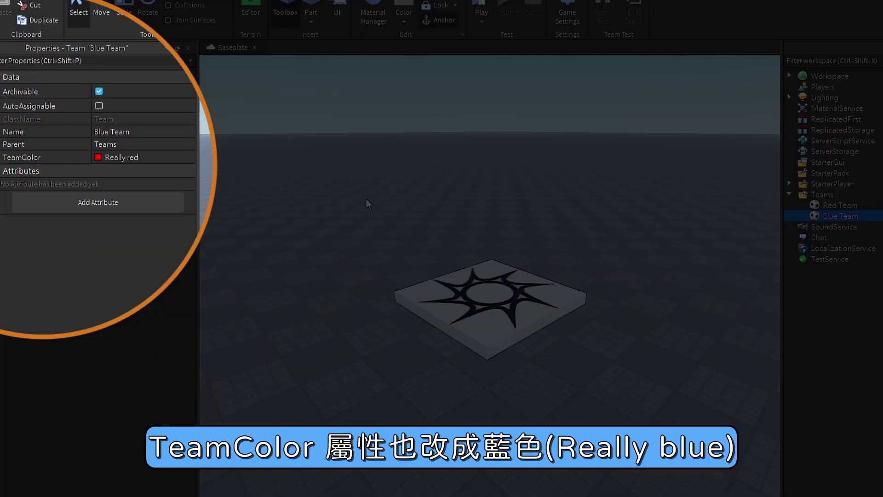
Set Blue Team's TeamColor to Really blue.
click(110, 157)
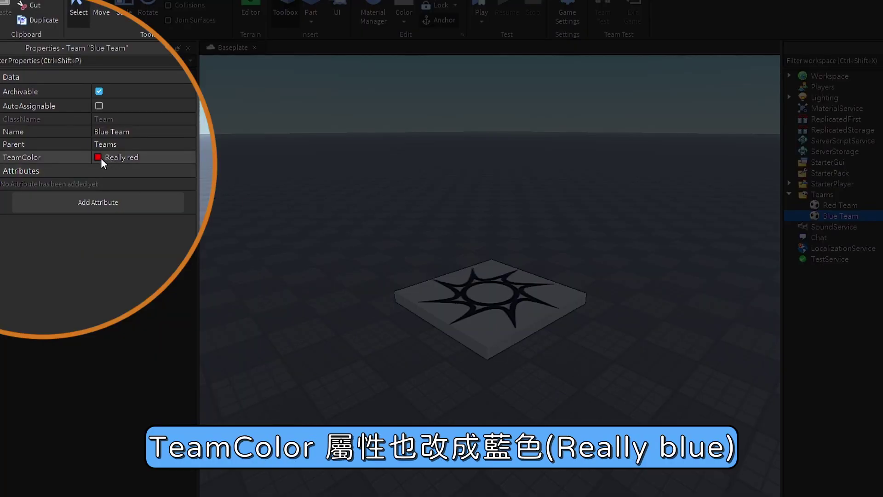
click(101, 158)
click(160, 206)
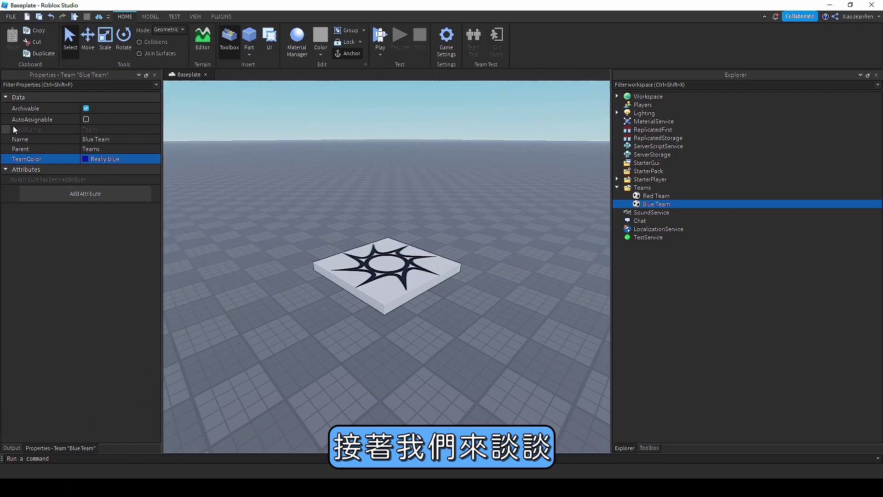
Point out Blue Team's AutoAssignable property, then deselect Blue Team by clicking empty sky.
click(38, 121)
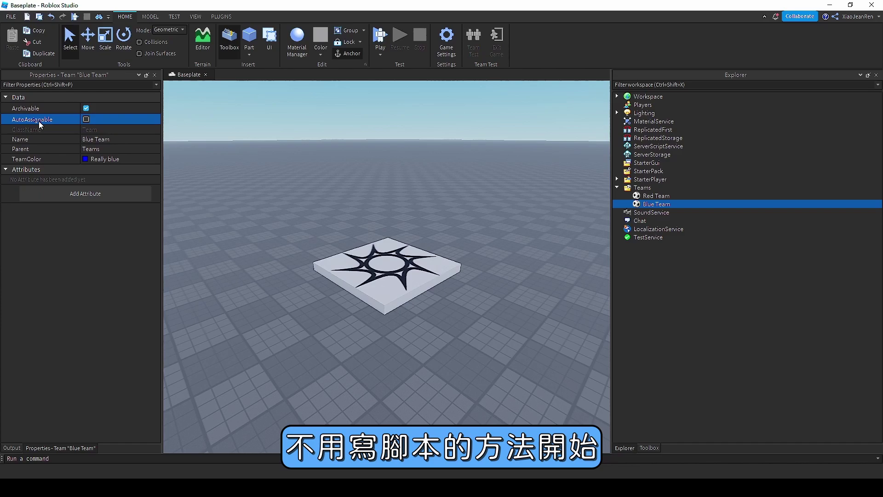
click(410, 100)
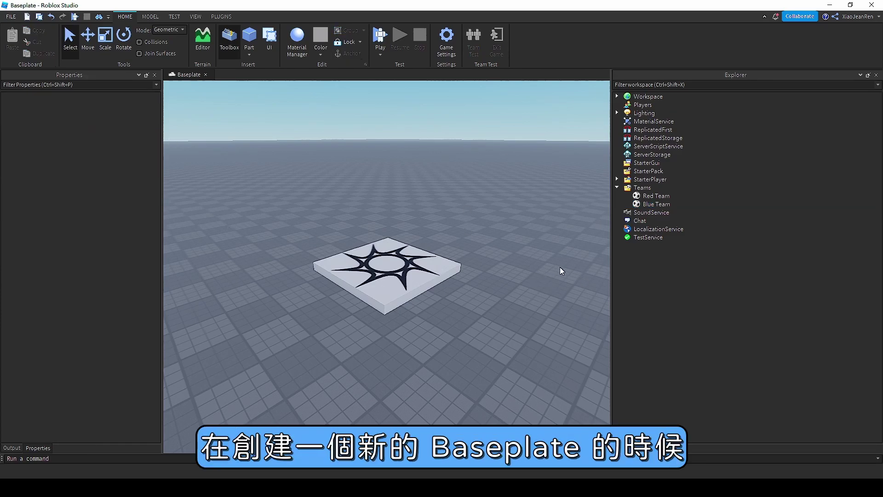
Select the SpawnLocation and scroll its Properties down to the TeamColor setting.
click(404, 290)
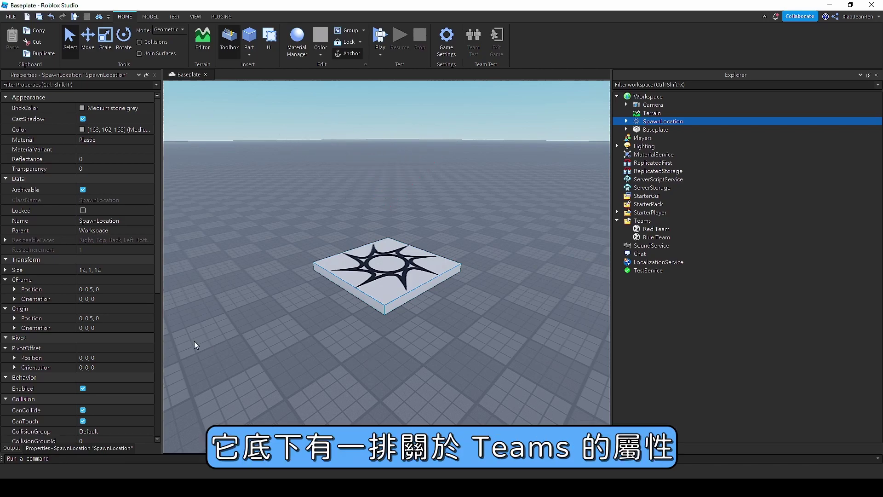
scroll(117, 343, down, 5)
scroll(59, 420, down, 1)
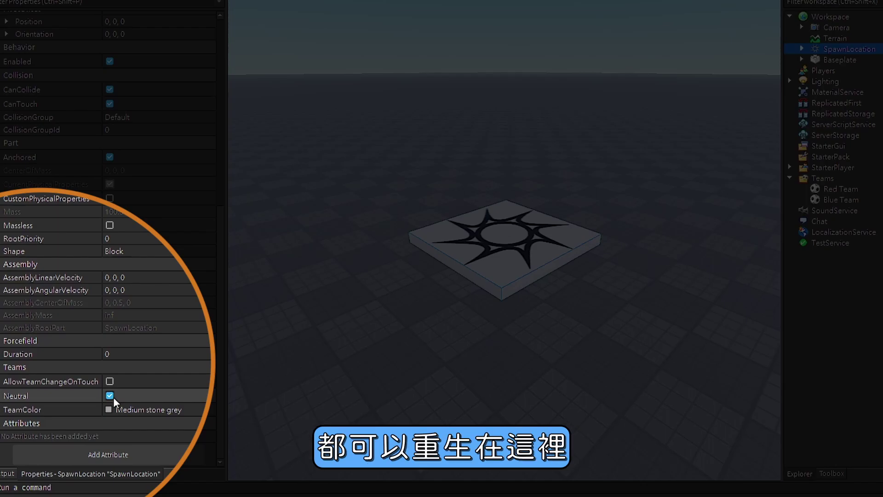
click(53, 407)
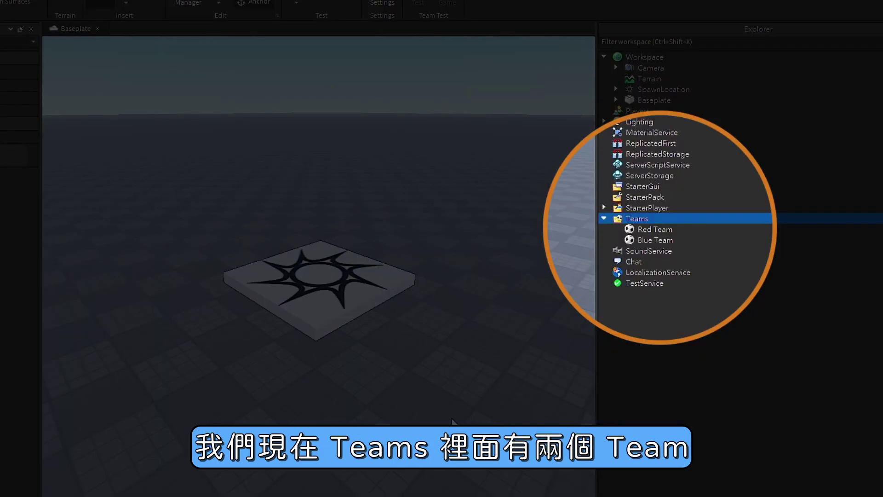
Inspect the Red Team and Blue Team entries under Teams, then bring up the MODEL ribbon tools.
click(655, 229)
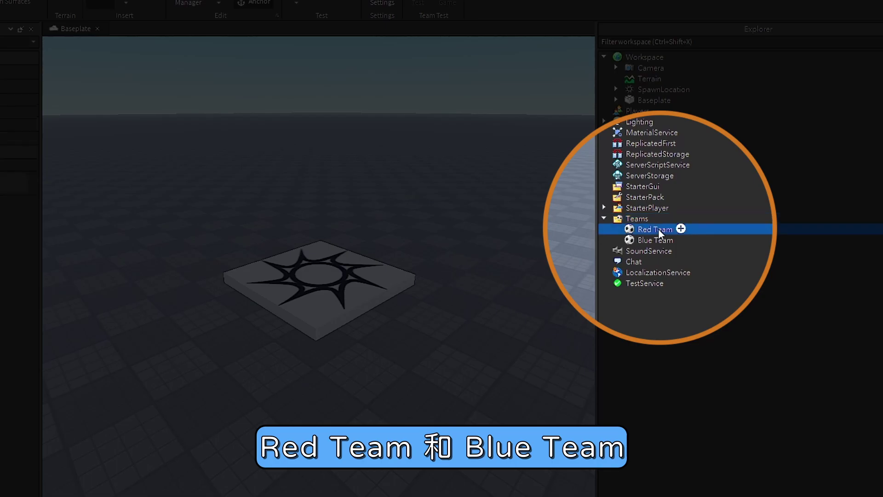
click(655, 239)
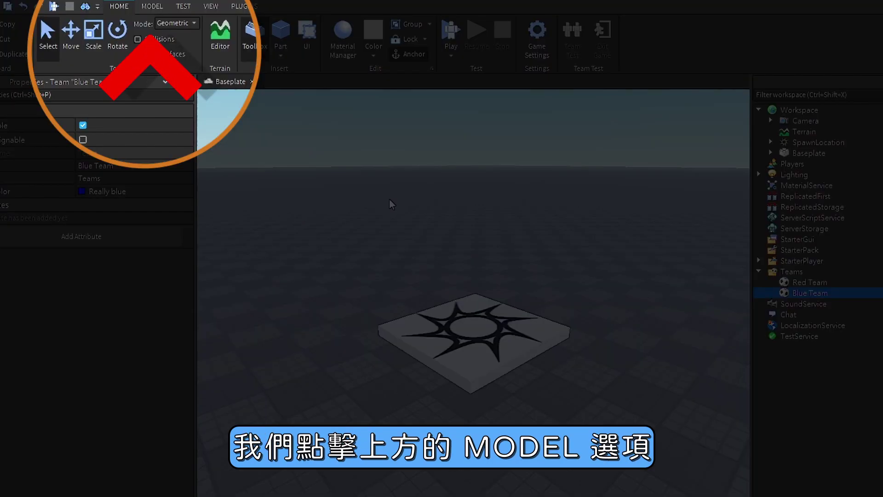
click(148, 8)
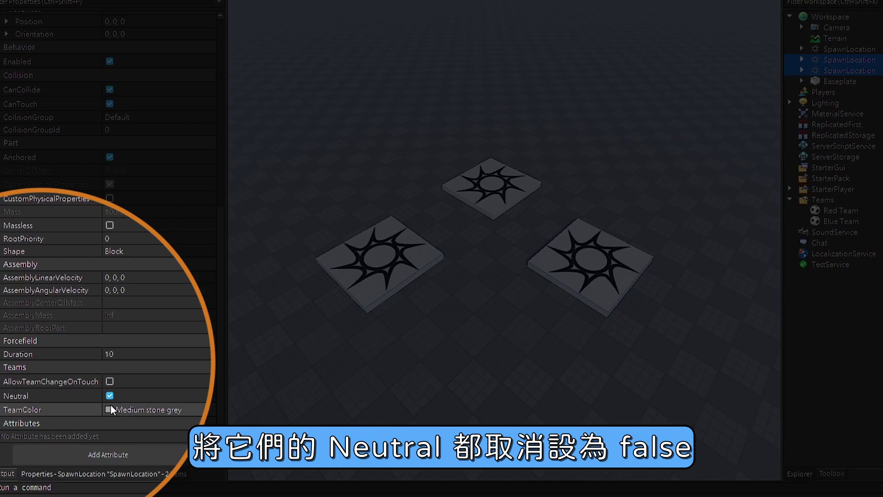
Make both new spawn pads non-neutral, with TeamColor Really red on one and Really blue on the other.
click(109, 396)
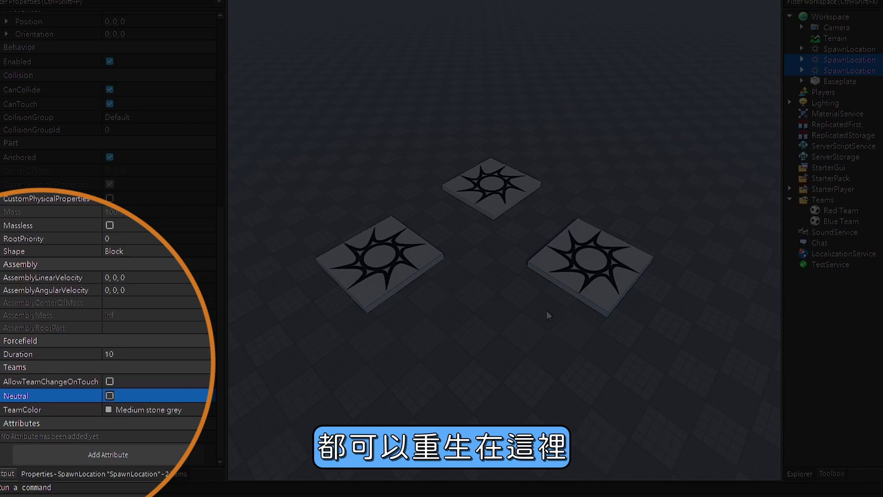
click(598, 312)
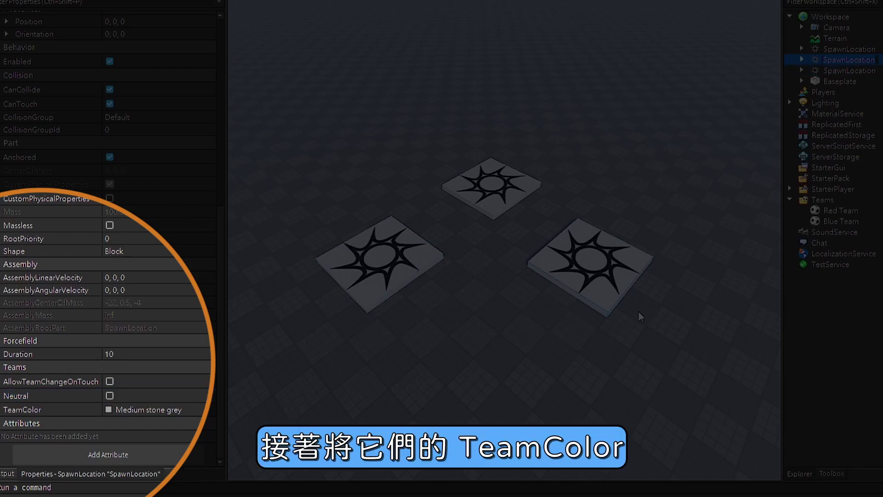
click(119, 409)
click(176, 397)
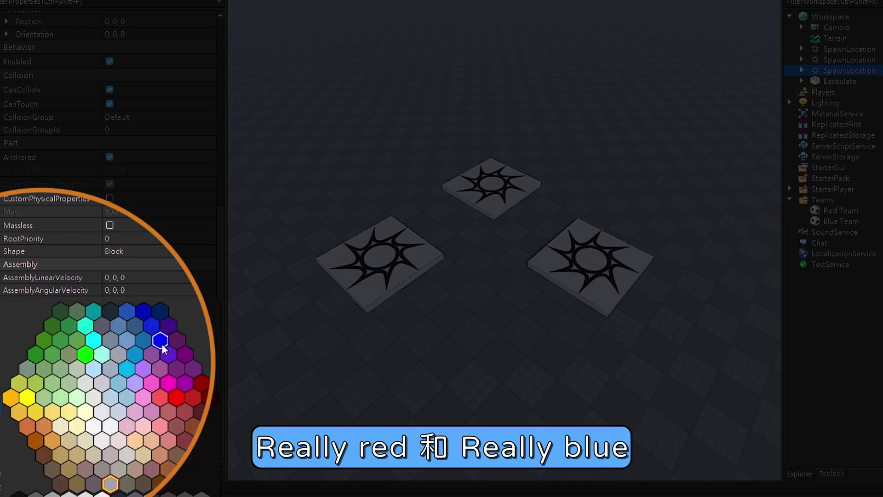
click(162, 344)
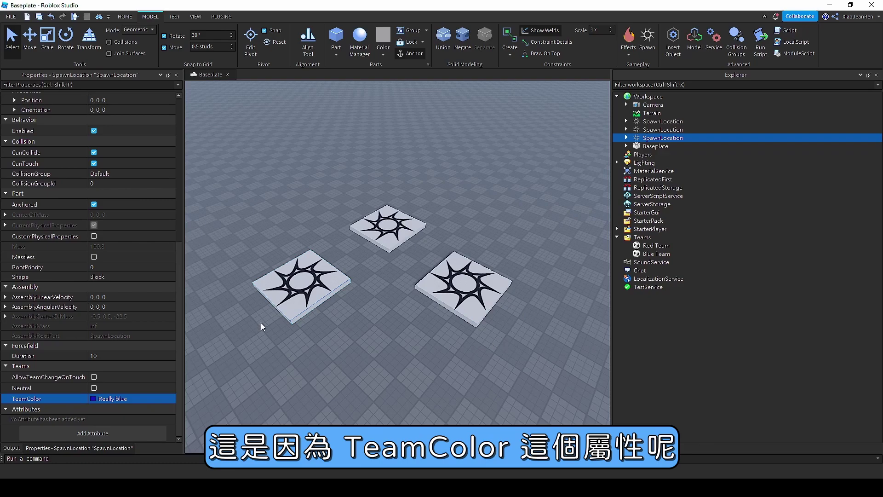
scroll(120, 310, up, 5)
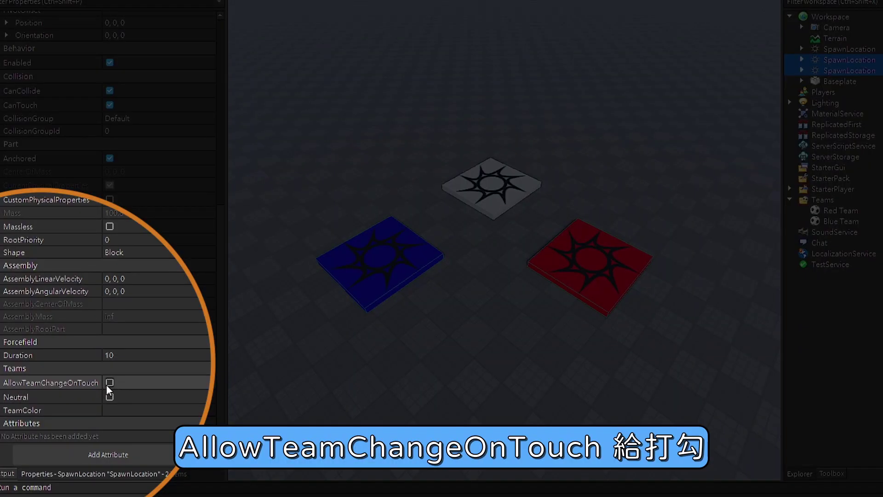
Enable AllowTeamChangeOnTouch on both pads, playtest, and walk onto the red, blue, then red pads.
click(109, 382)
click(380, 36)
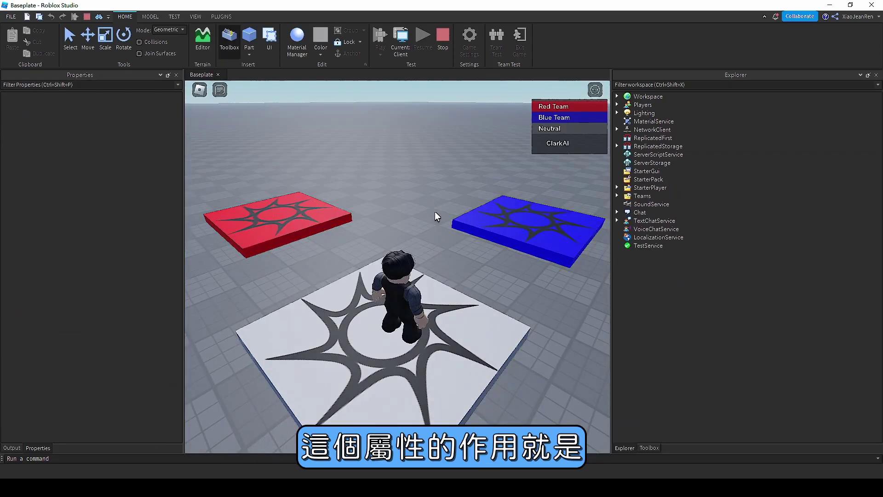
key(w)
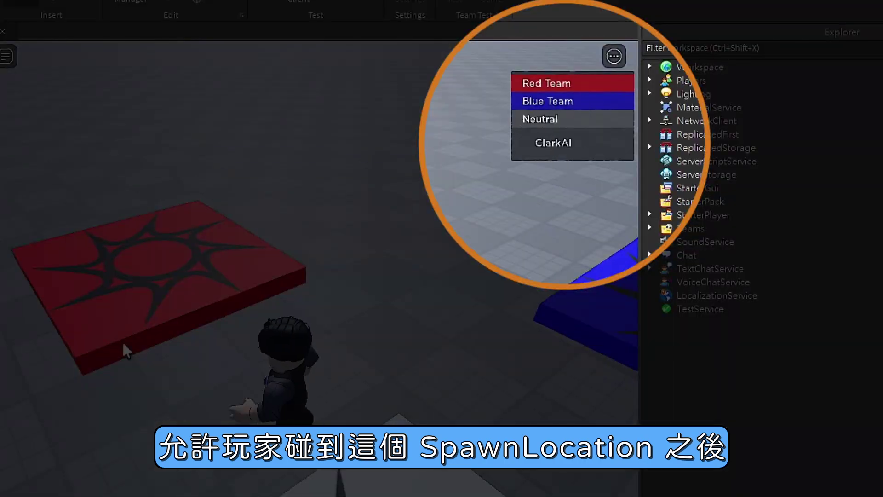
key(a)
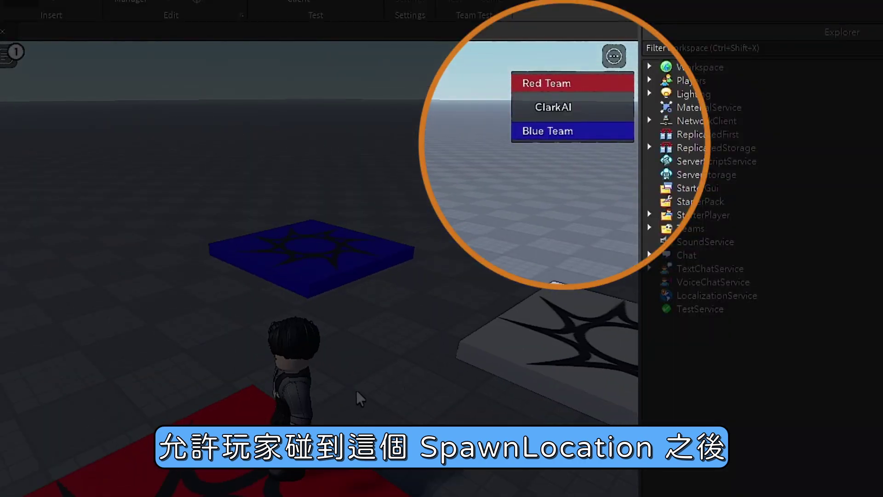
key(w)
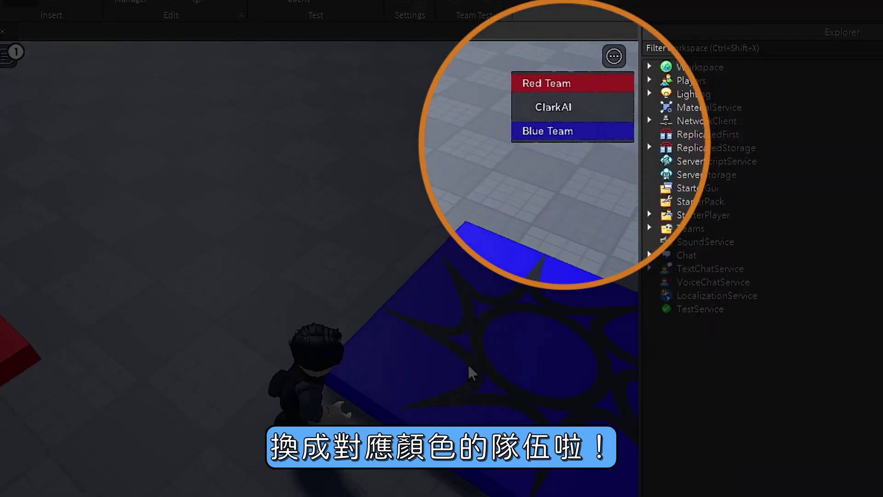
key(a)
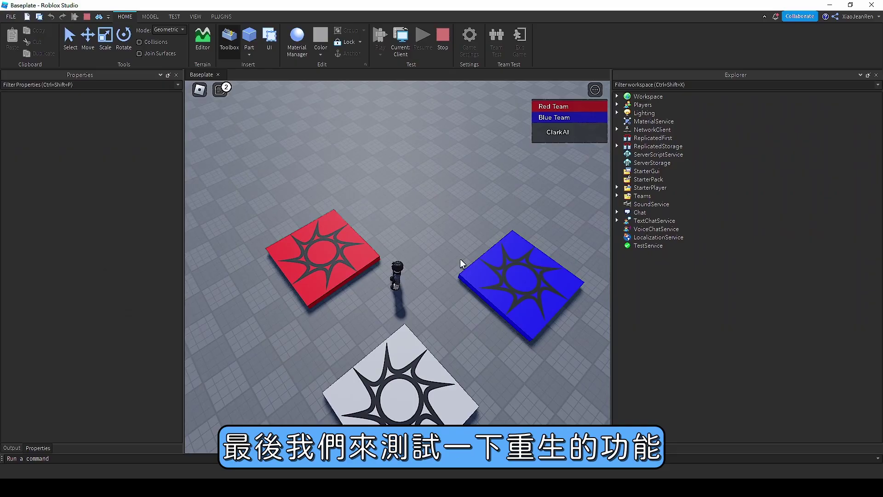
right_drag(429, 297, 429, 276)
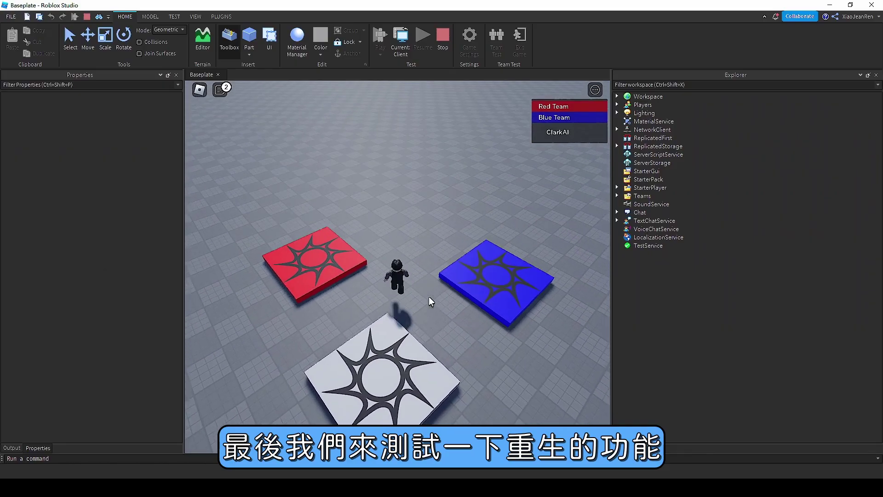
key(a)
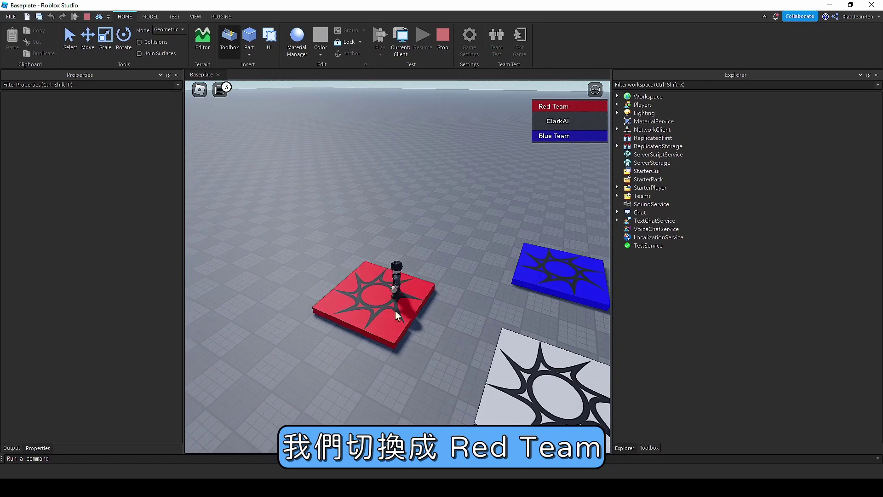
Reset the character twice via the Esc menu to check where it respawns.
key(Escape)
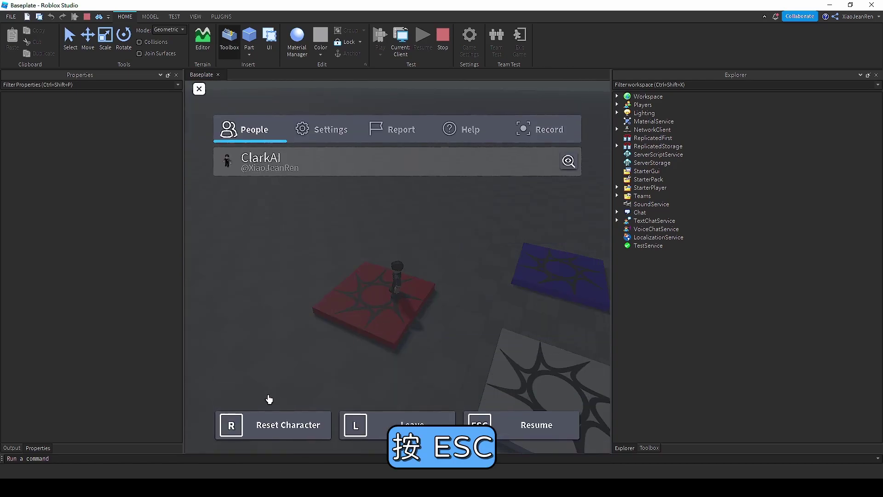
click(297, 431)
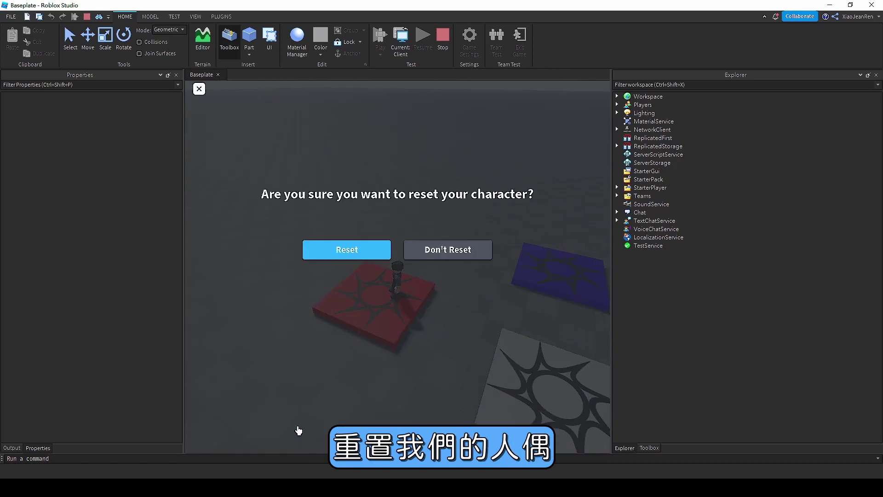
click(361, 256)
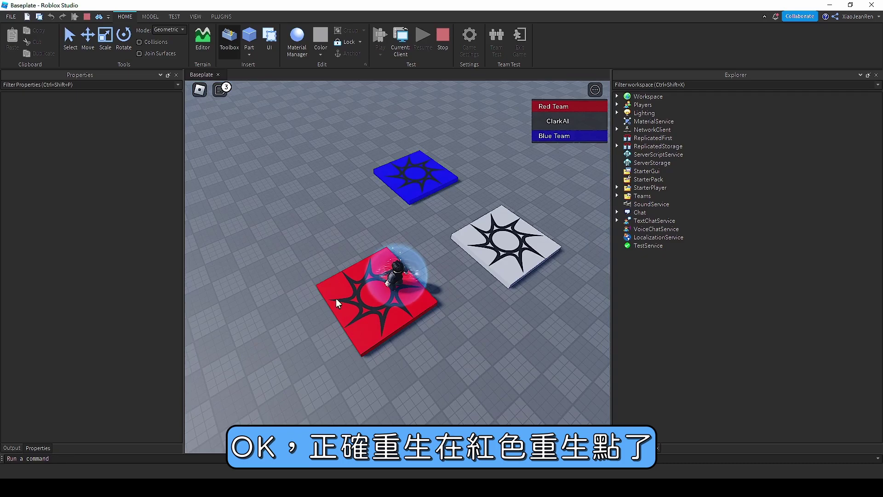
mouse_move(339, 316)
right_down()
mouse_move(465, 305)
mouse_move(420, 240)
right_up()
key(w)
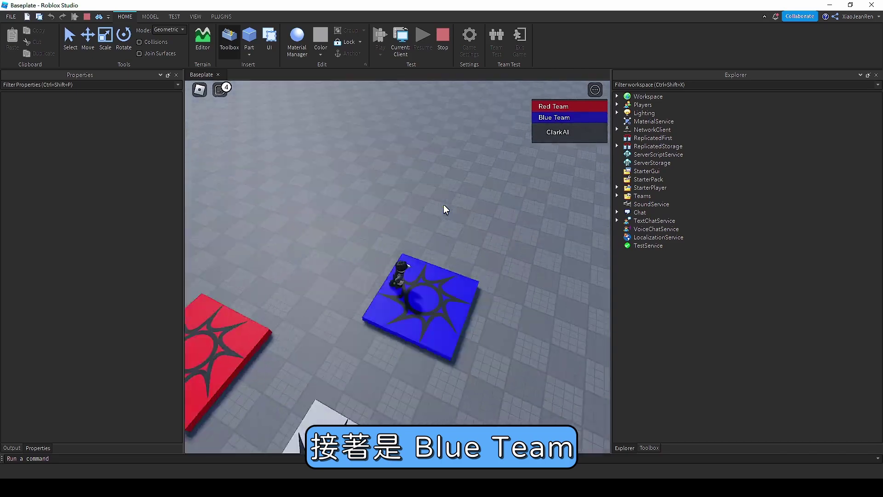
right_drag(443, 204, 443, 204)
key(Escape)
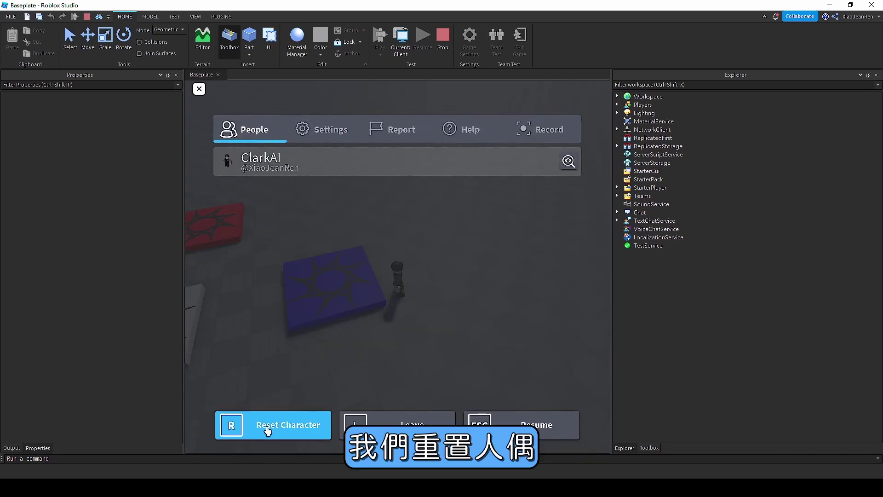
click(239, 427)
click(358, 250)
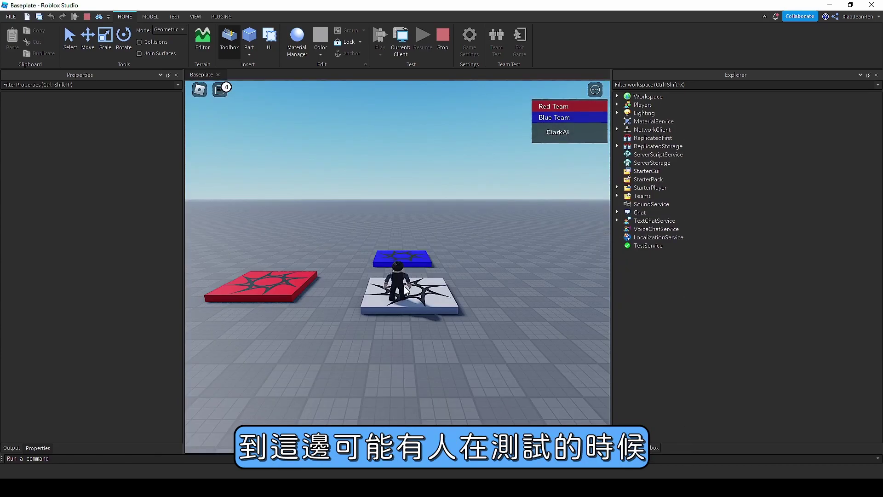
right_drag(471, 287, 471, 287)
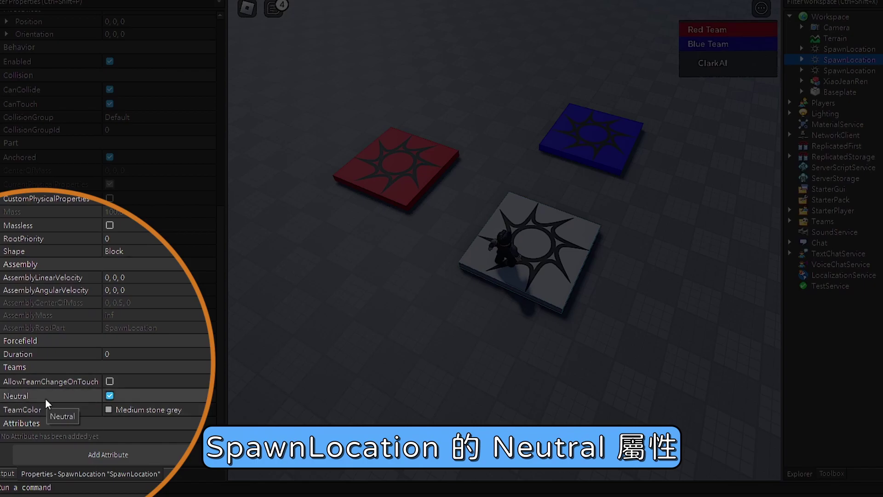
Note the original pad's Neutral setting, walk between the blue and red pads, then stop the playtest.
click(45, 398)
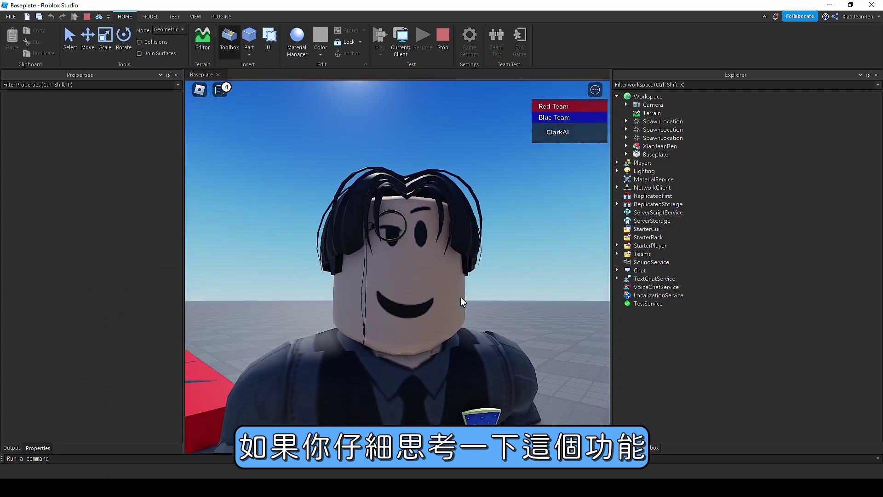
key(d)
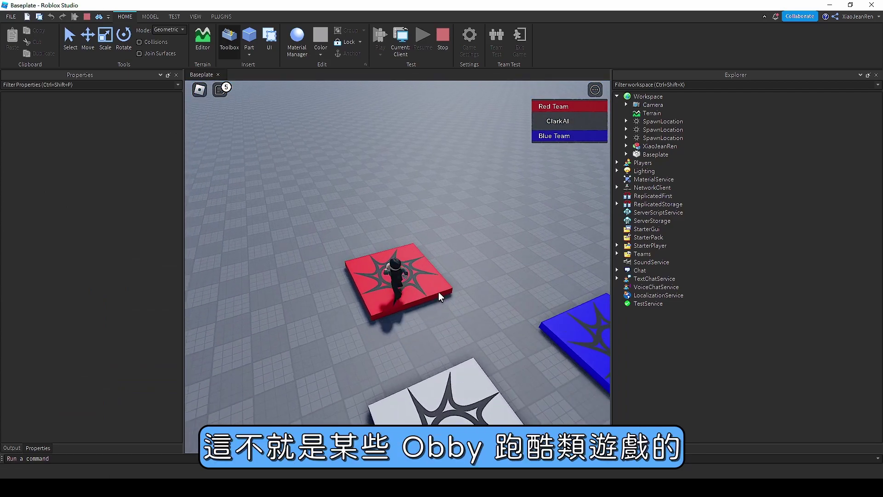
key(a)
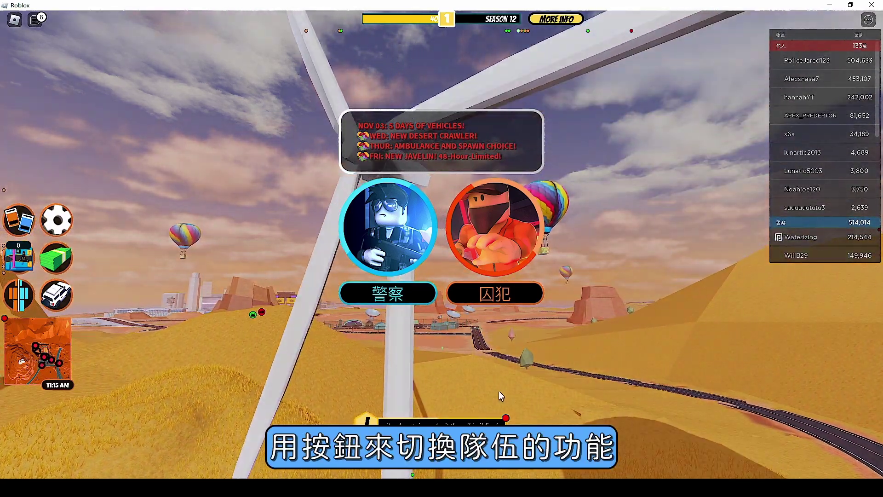
click(426, 245)
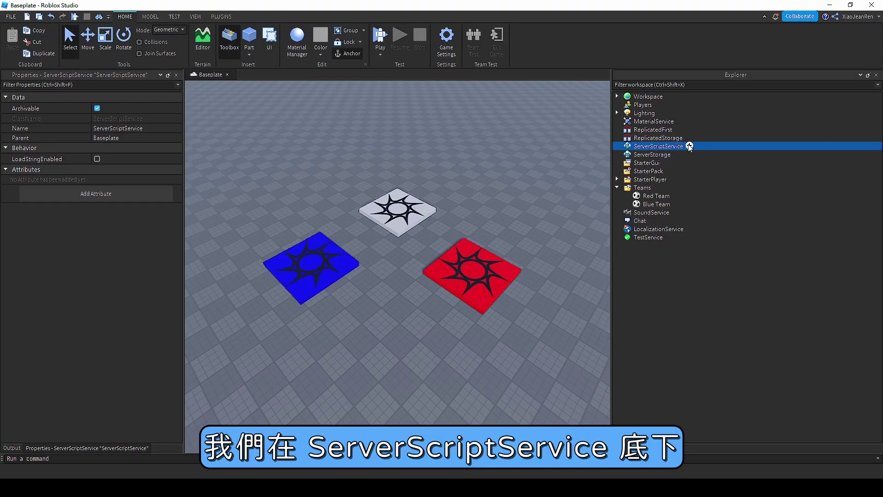
Insert a Script into ServerScriptService and a RemoteEvent named ChangeTeam into ReplicatedStorage.
click(689, 146)
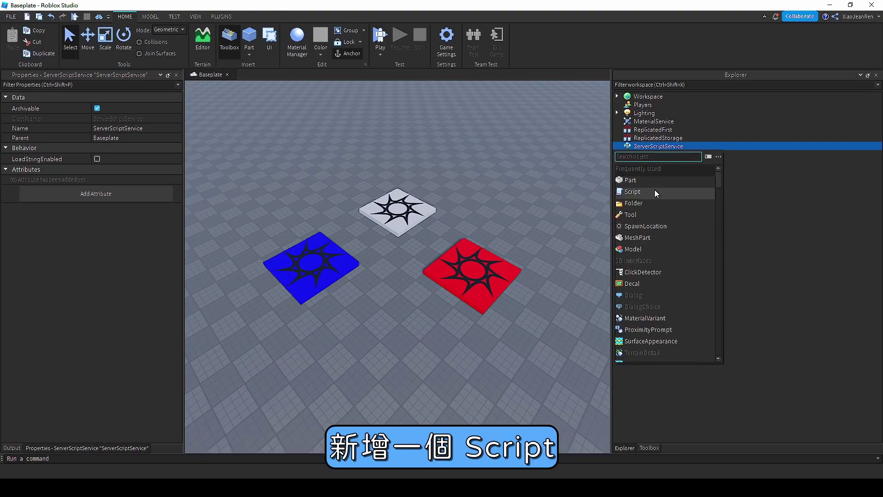
click(655, 190)
click(681, 138)
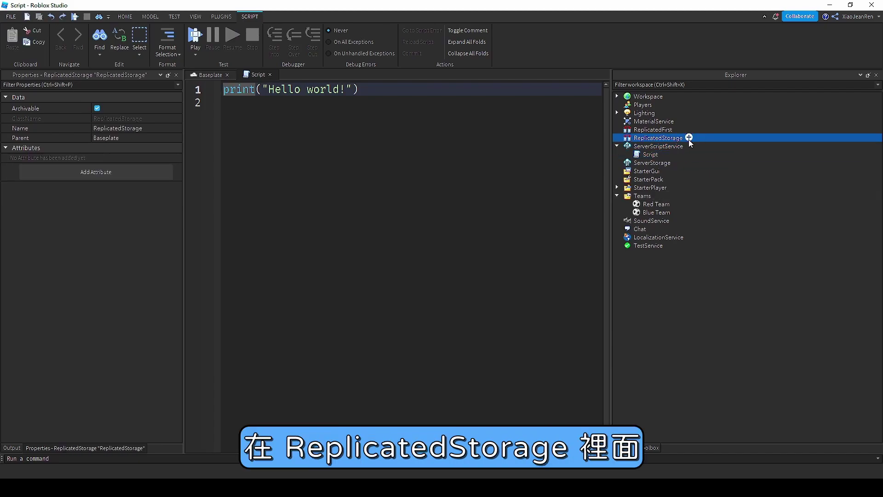
click(688, 138)
text(R)
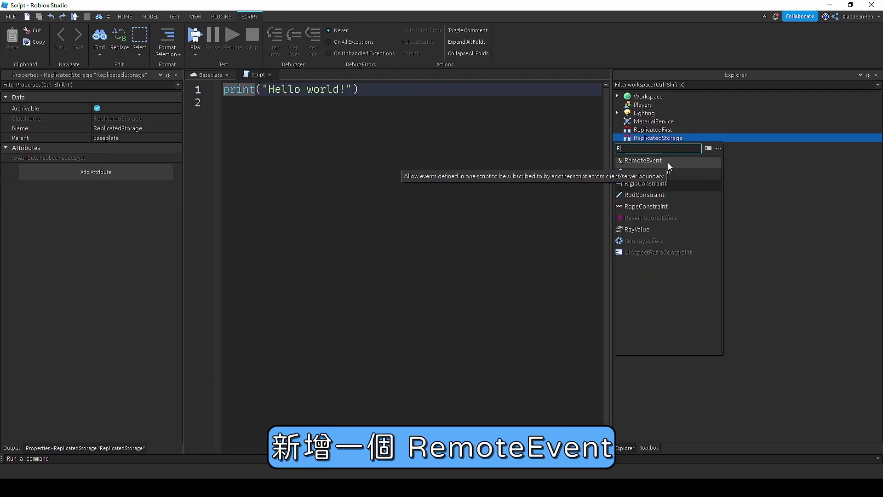
click(667, 162)
key(F2)
text(ChangeTeam)
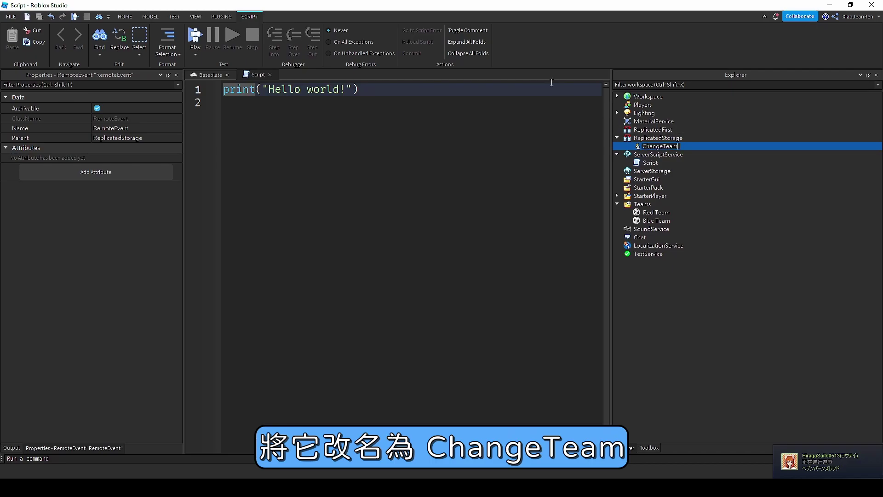
key(Return)
Add a ScreenGui to StarterGui with a LocalScript inside it.
click(675, 181)
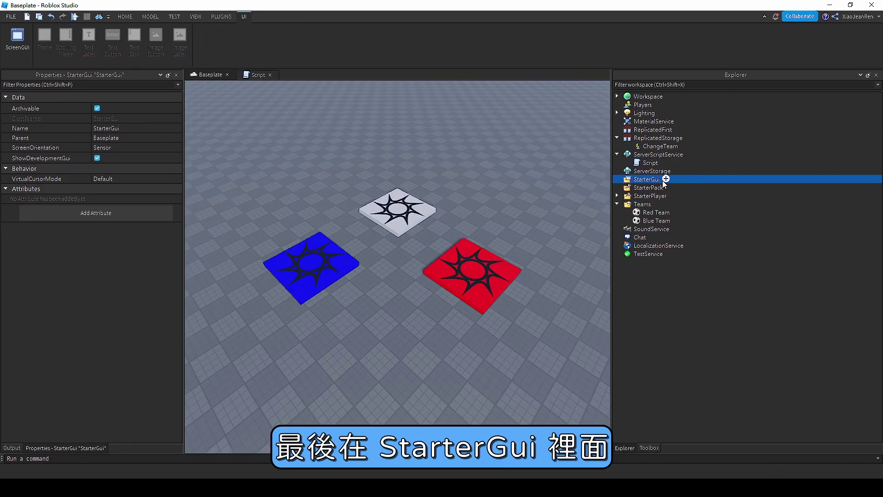
click(664, 180)
text(SC)
click(673, 214)
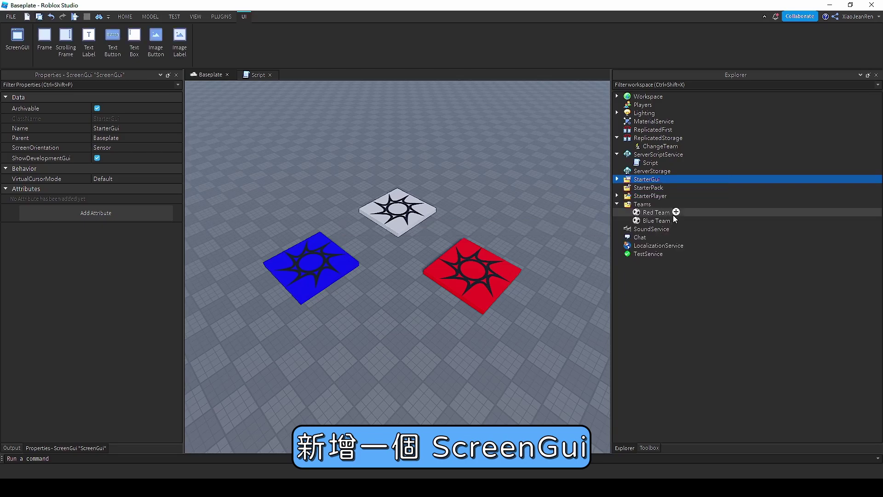
click(677, 188)
text(LOCAL)
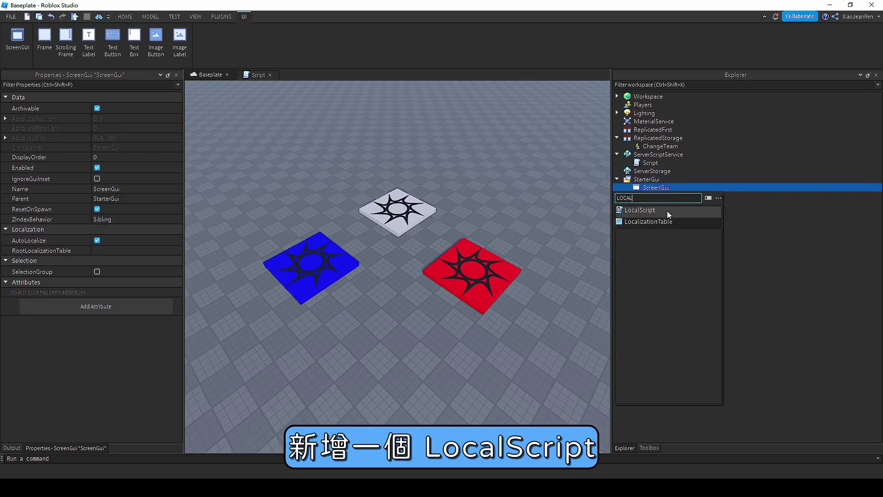
click(667, 210)
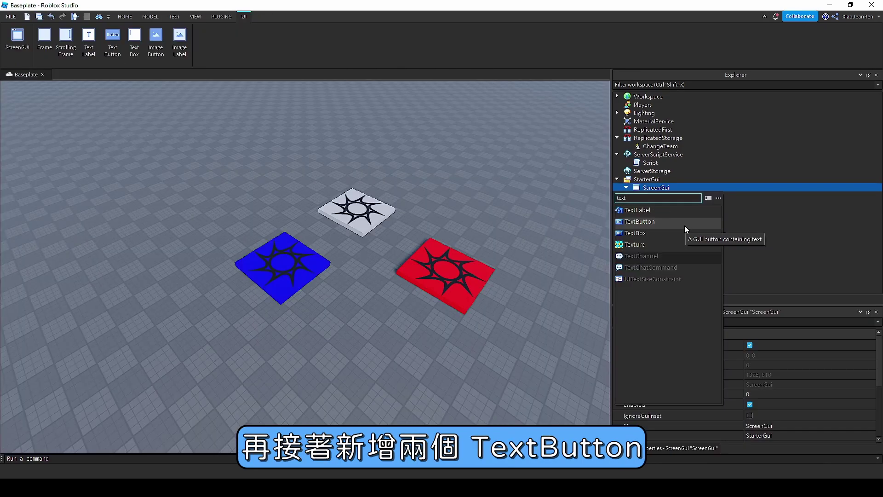
Add two TextButtons to the ScreenGui and rename the first one RedTeamBtn.
click(684, 226)
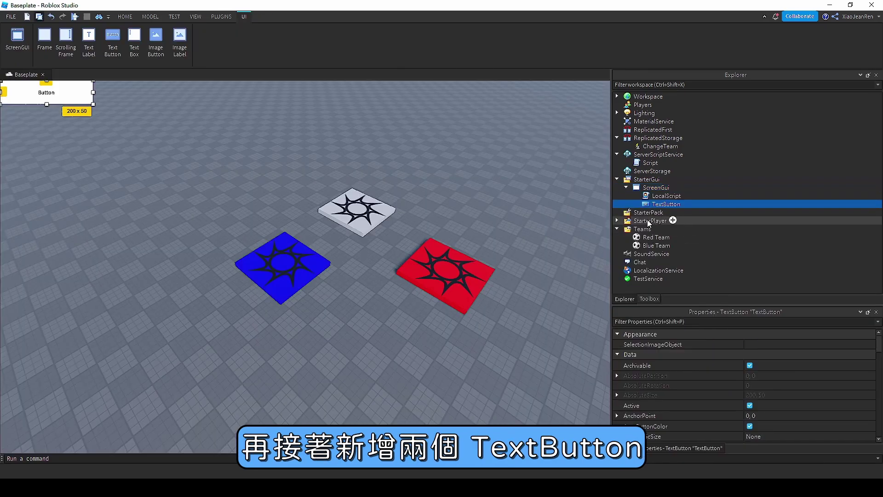
key(ctrl+d)
click(656, 206)
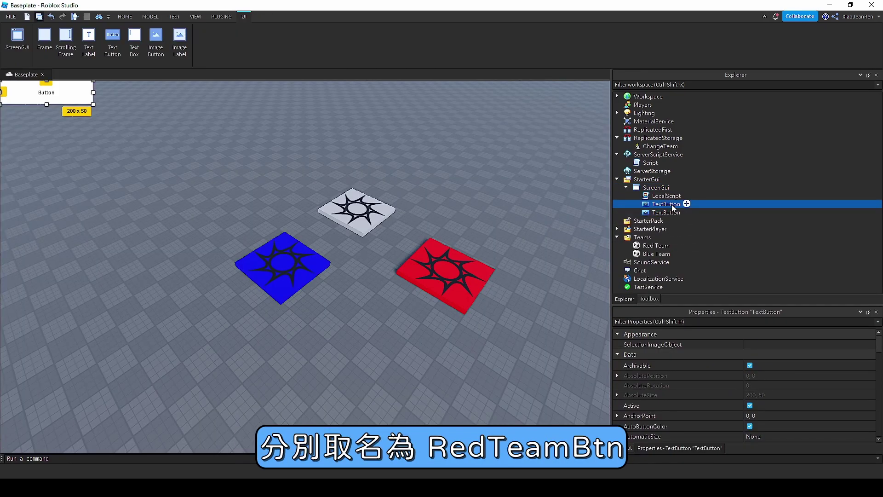
click(672, 204)
text(RedTeamBtn)
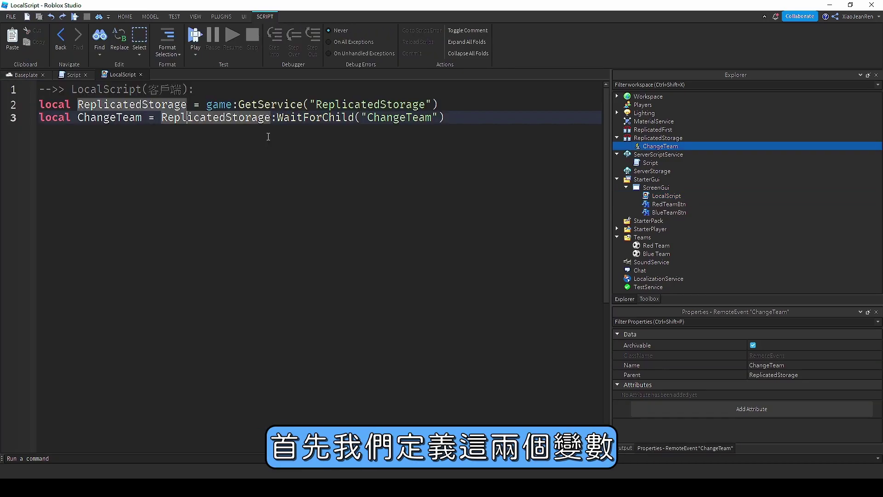
Walk through the ReplicatedStorage and ChangeTeam variable definitions on lines 2–3.
double_click(132, 105)
double_click(110, 117)
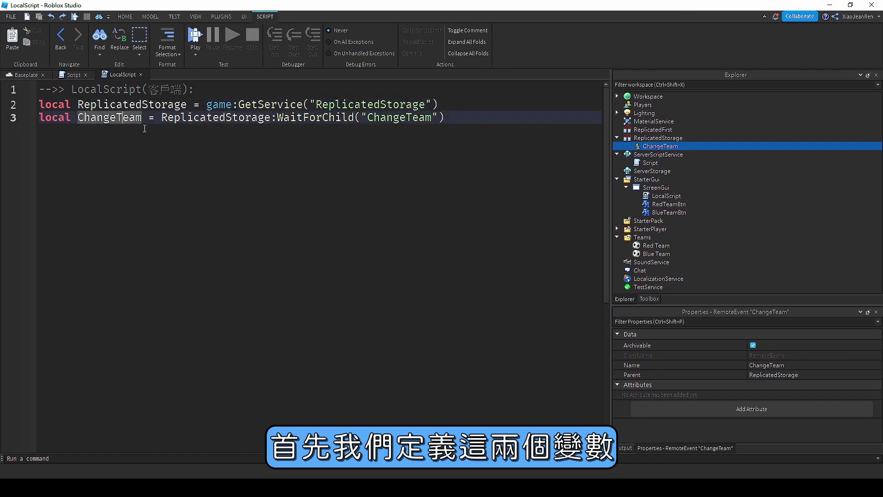
double_click(146, 105)
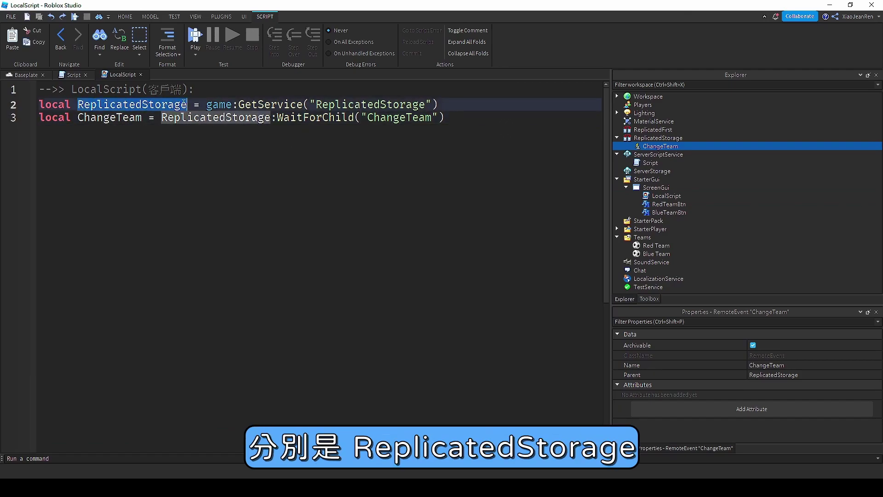
double_click(276, 105)
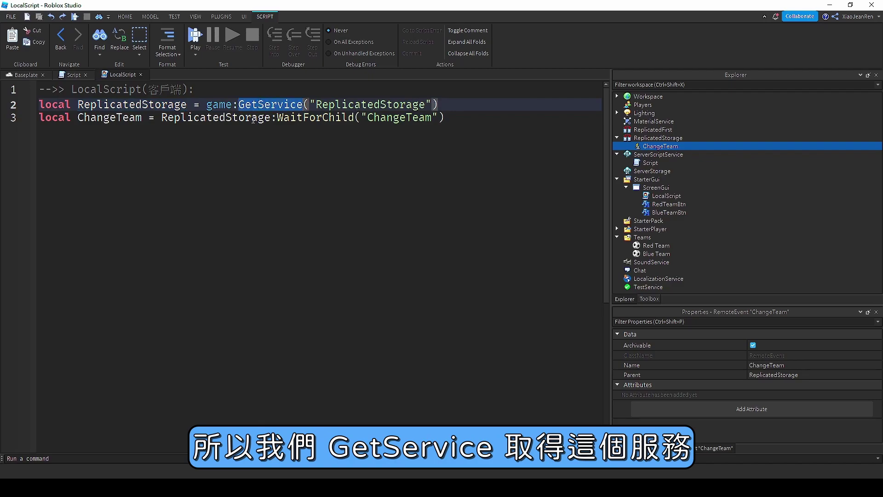
double_click(377, 104)
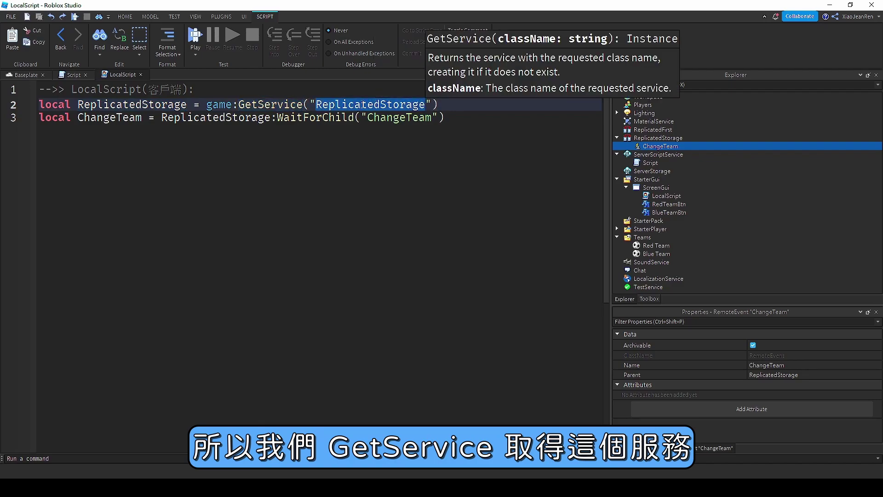
click(148, 152)
double_click(225, 118)
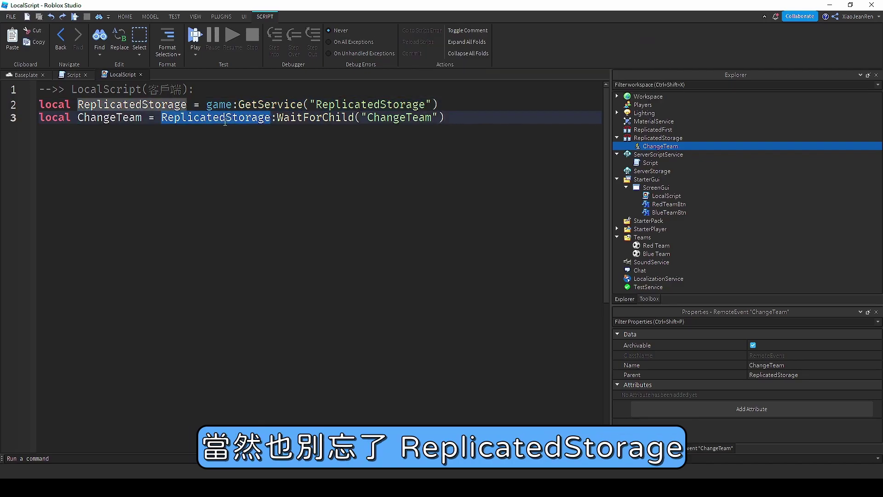
double_click(399, 117)
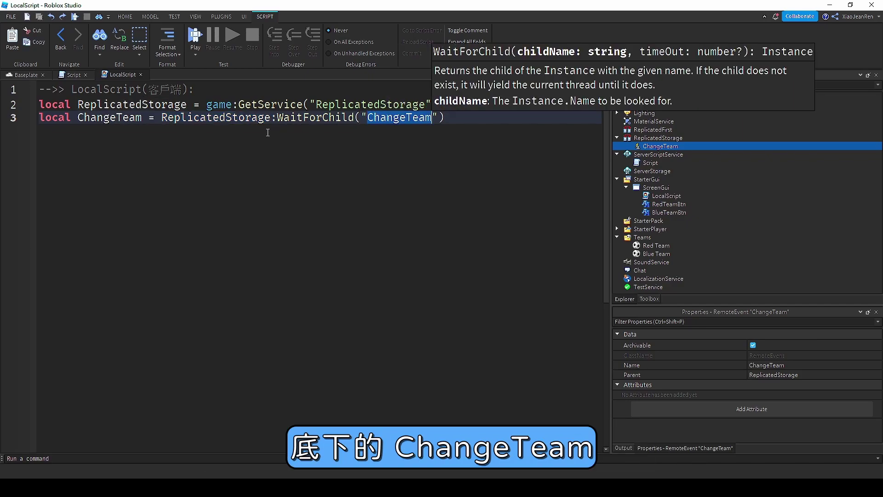
double_click(115, 118)
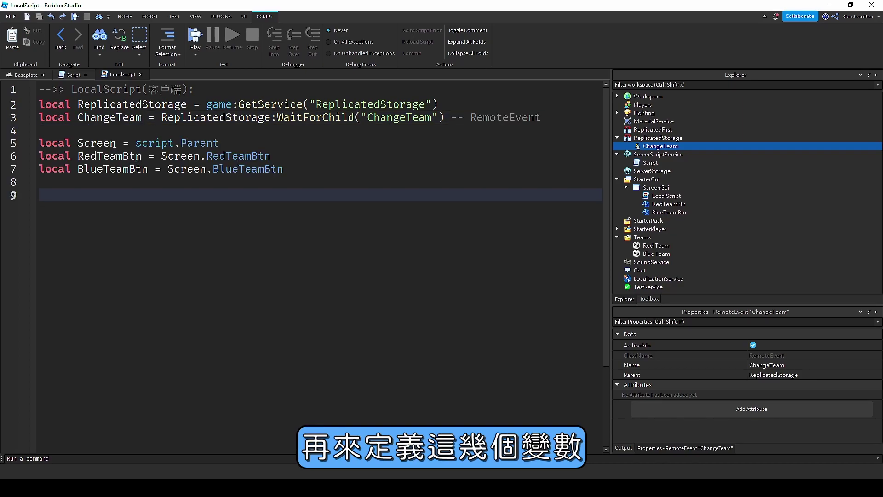
Review the new Screen, RedTeamBtn and BlueTeamBtn variables on lines 5–7.
drag(83, 140, 169, 168)
click(143, 167)
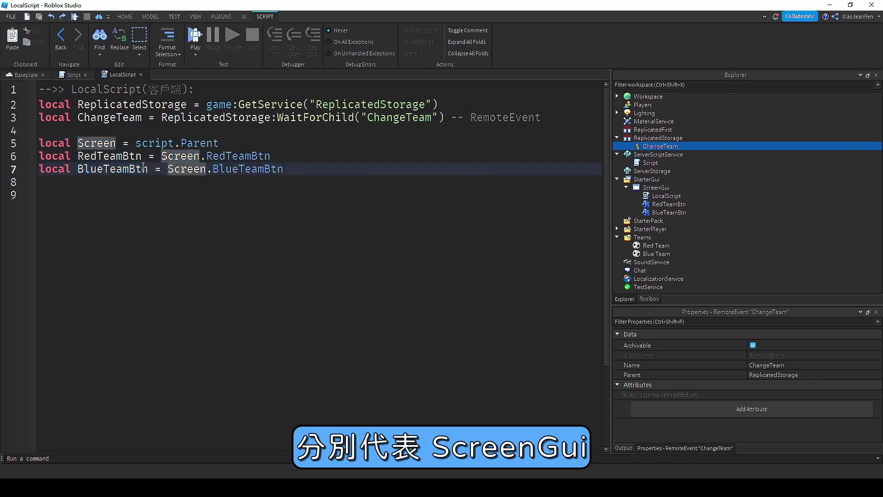
double_click(94, 144)
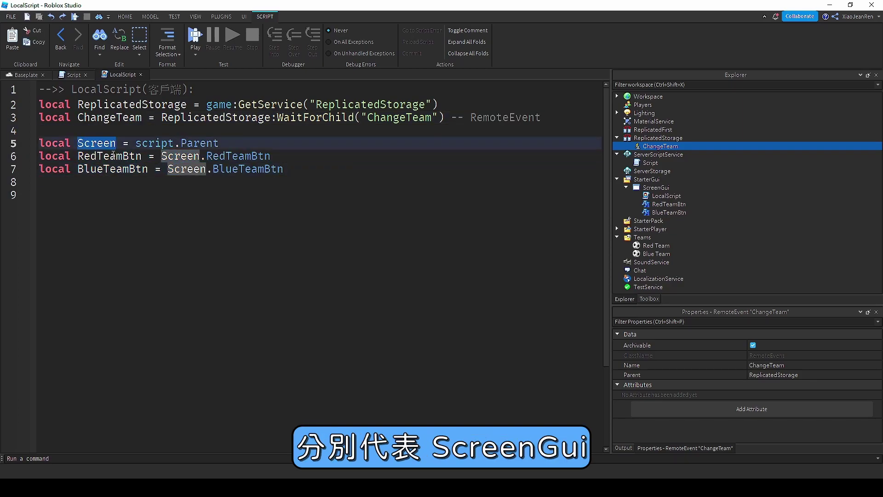
double_click(110, 156)
double_click(111, 169)
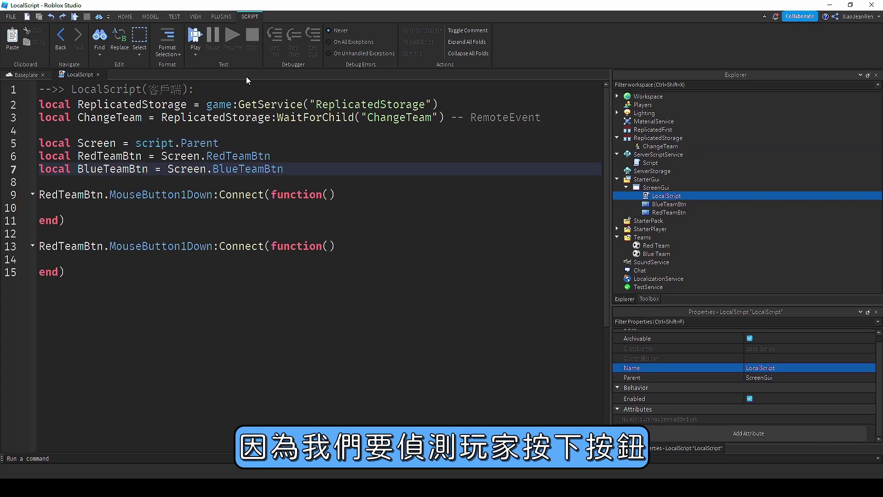
Complete the button handlers firing ChangeTeam:FireServer("Red Team"/"Blue Team"), then open the server Script.
double_click(193, 196)
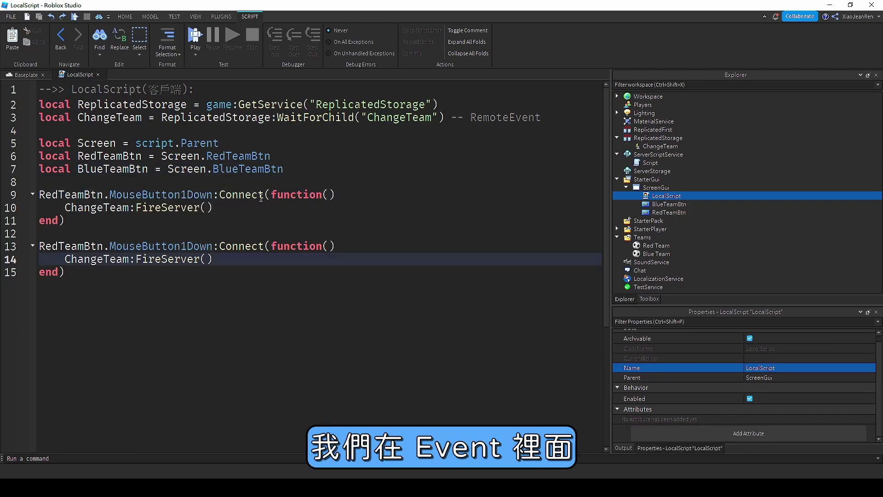
double_click(110, 209)
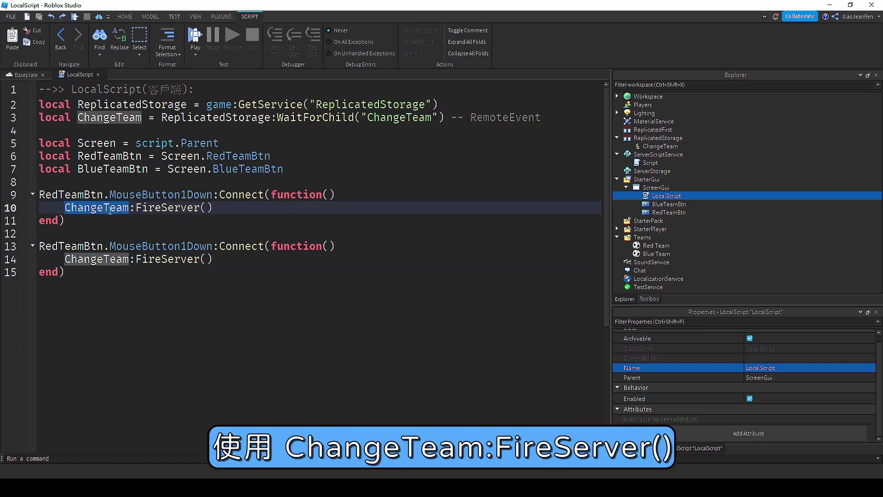
double_click(157, 207)
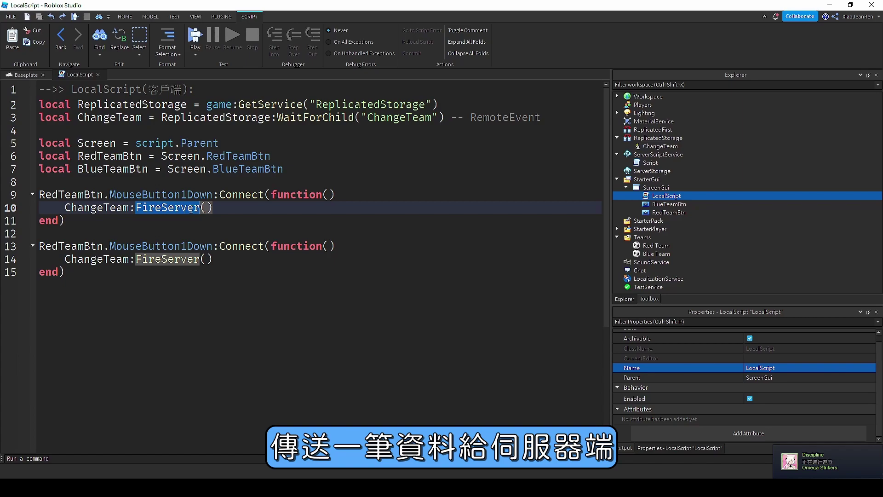
click(209, 208)
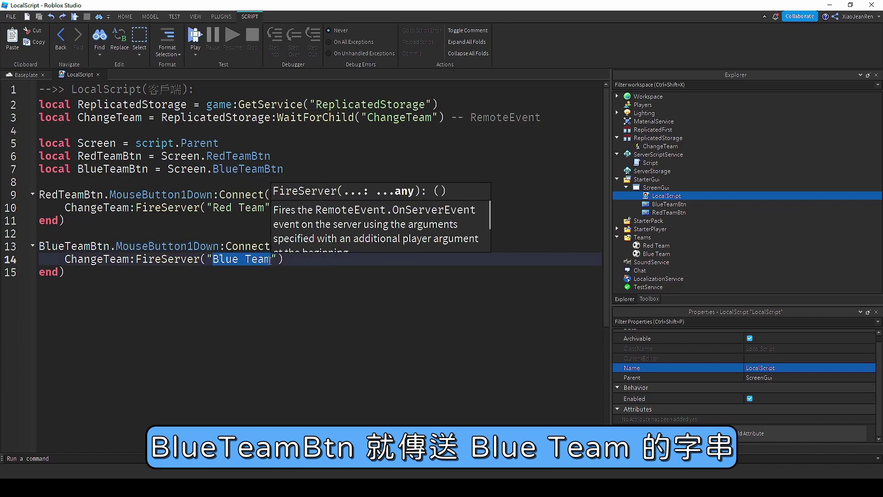
click(385, 231)
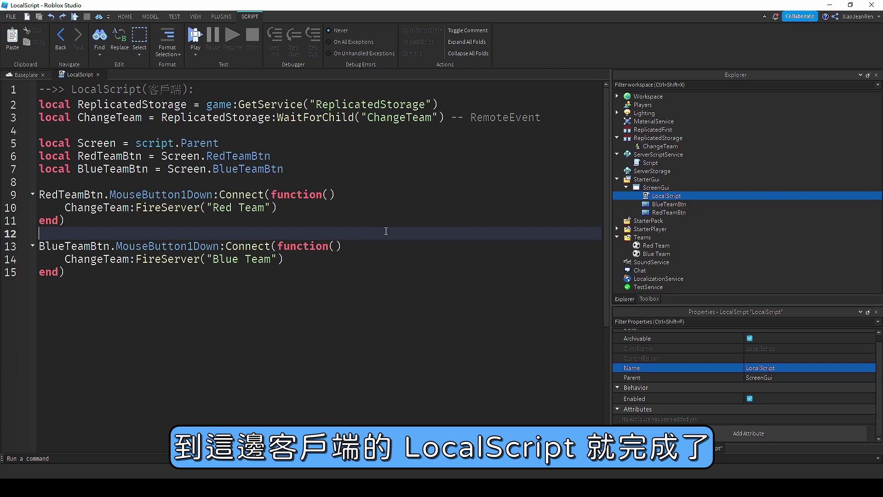
double_click(654, 164)
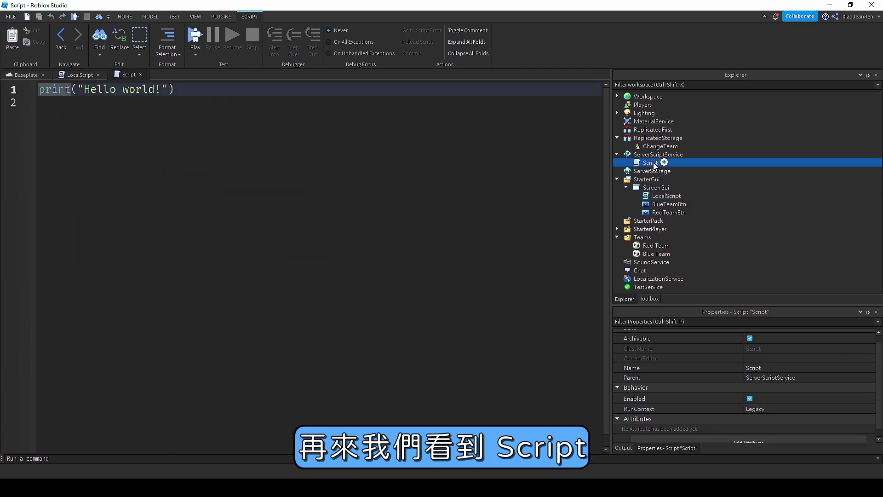
Connect ChangeTeam.OnServerEvent to a function taking player and teamName parameters.
double_click(194, 206)
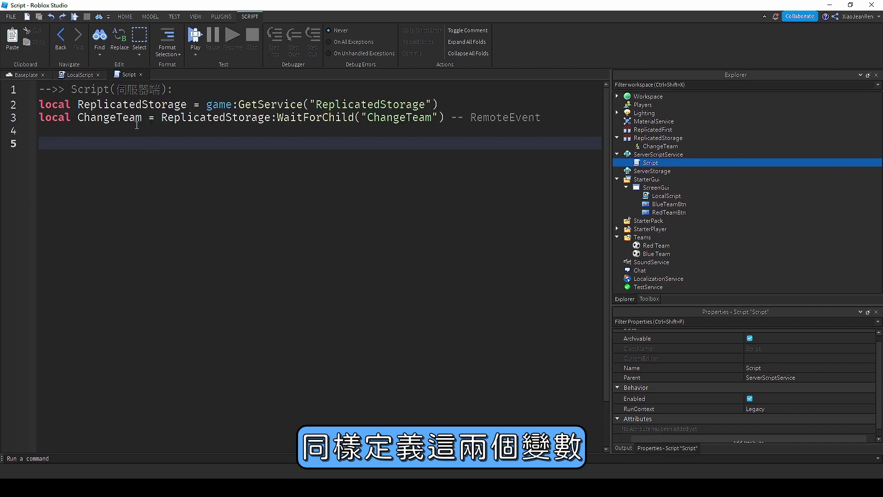
click(128, 104)
click(111, 118)
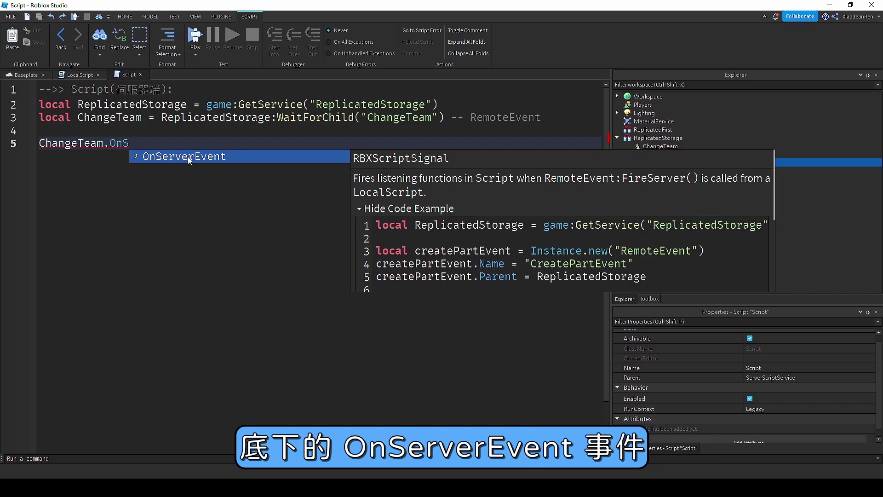
click(188, 156)
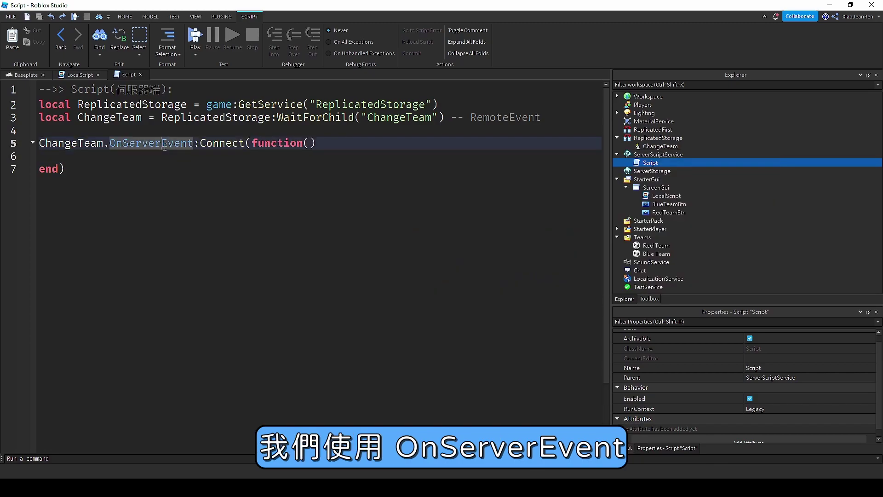
double_click(165, 144)
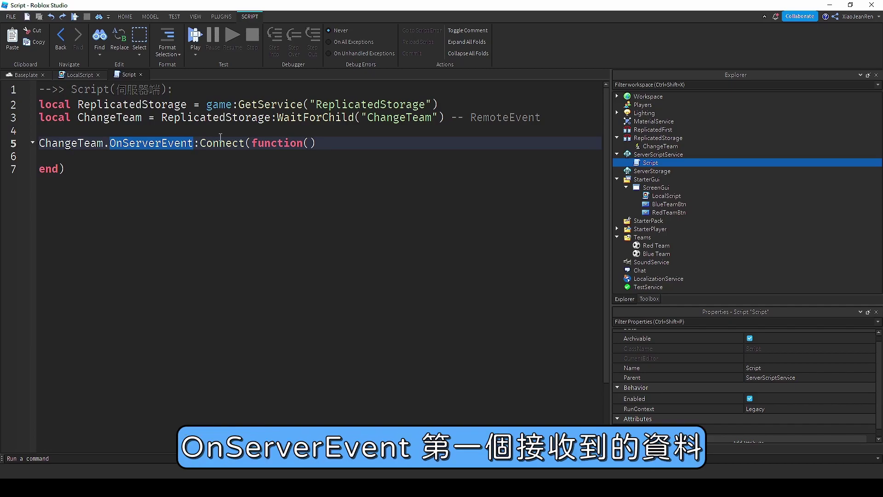
click(306, 142)
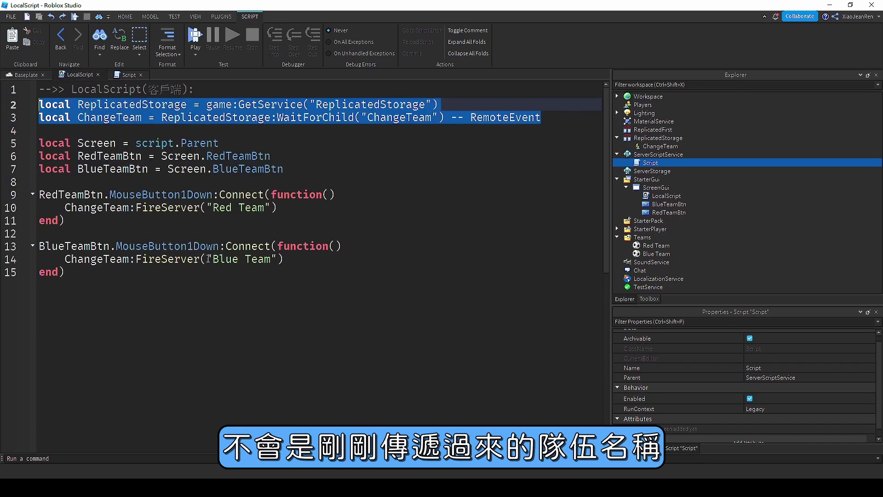
drag(205, 259, 276, 259)
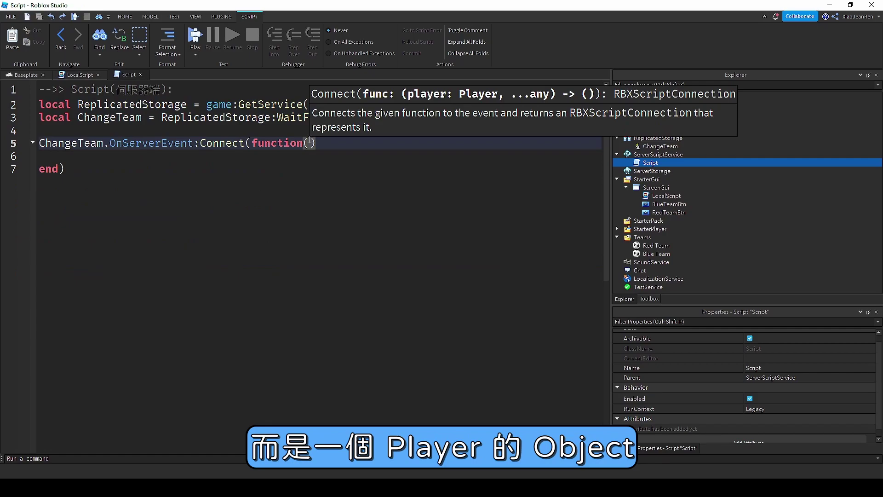
text(p)
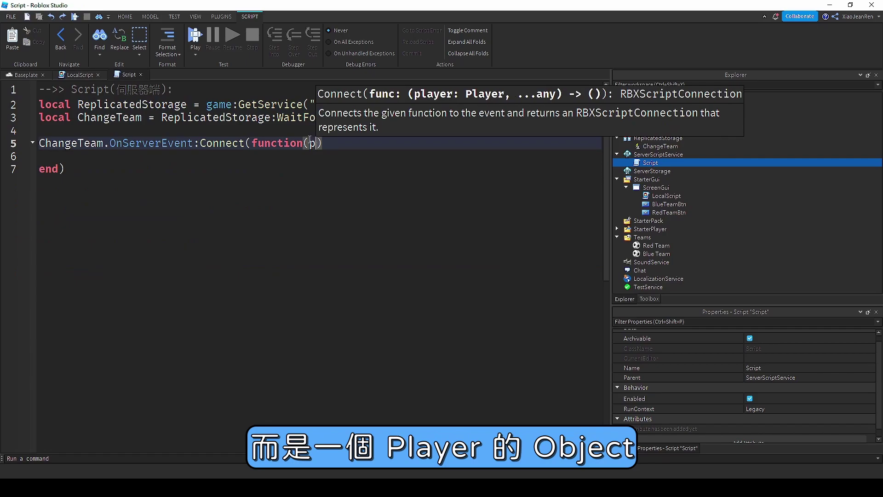
text(layer)
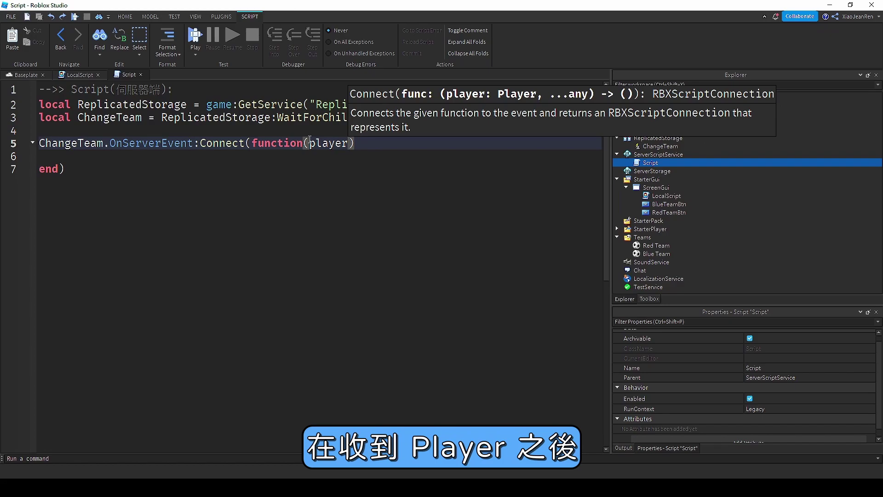
text(, )
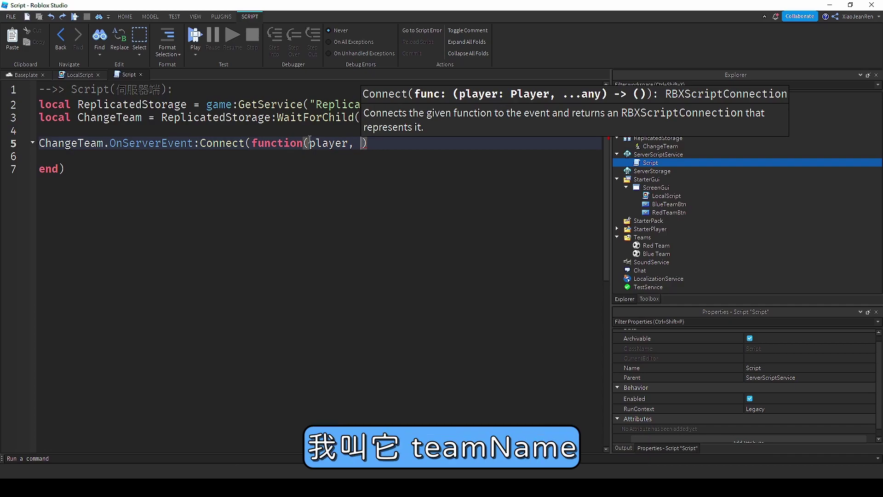
text(teamName)
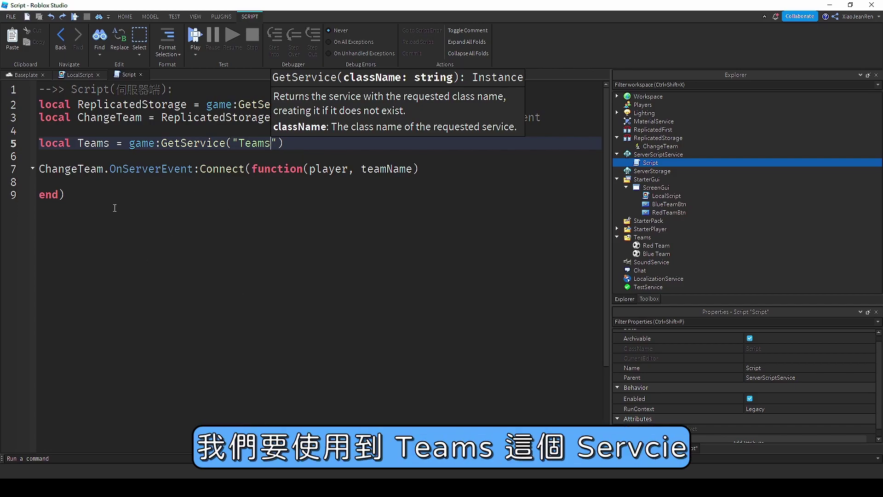
Add player.Team = Teams[teamName] inside the OnServerEvent handler and start a playtest.
double_click(91, 144)
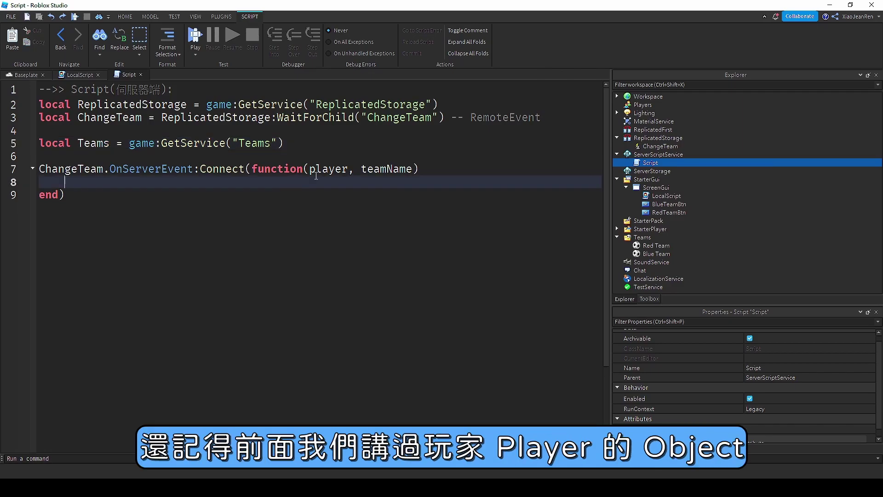
double_click(335, 168)
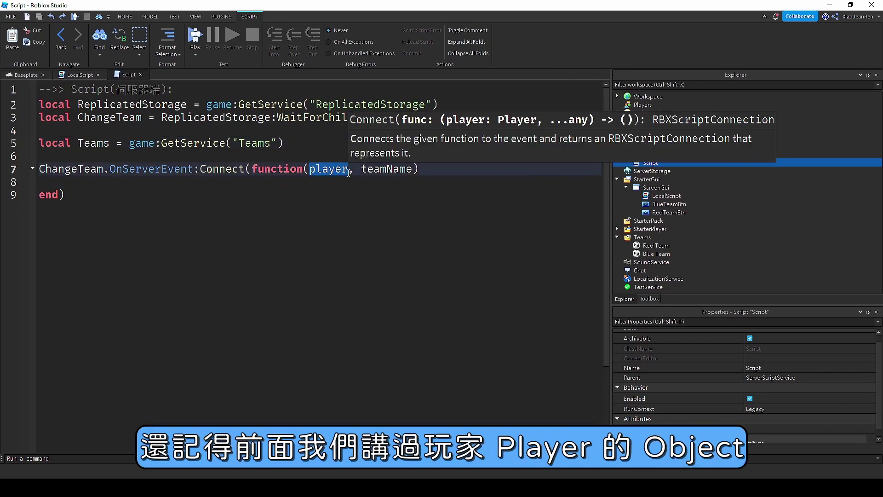
click(215, 184)
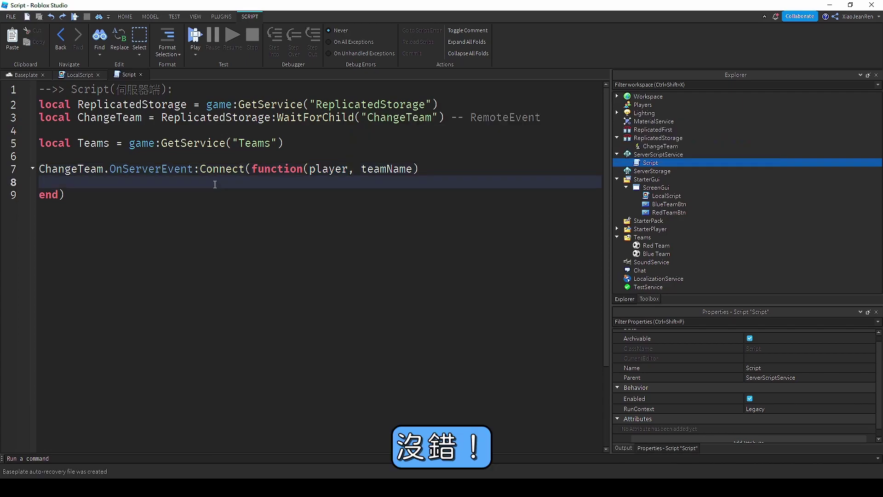
text(player.Team = Teams[teamName])
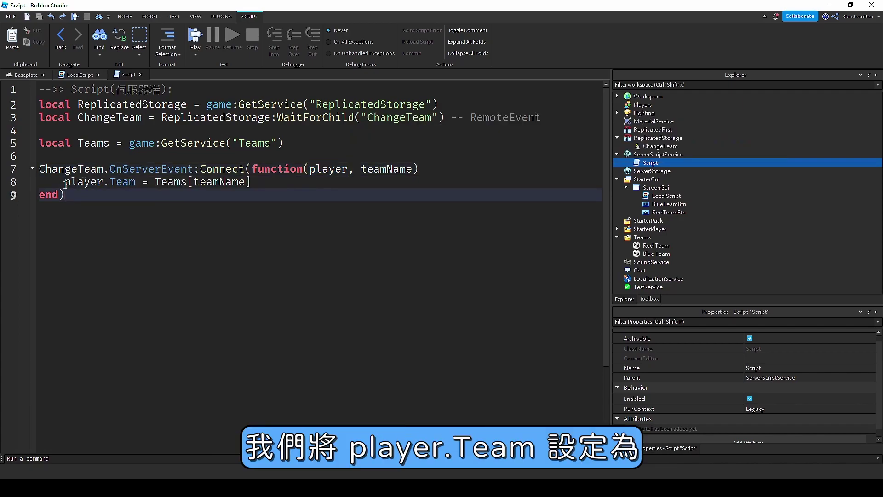
drag(65, 182, 137, 182)
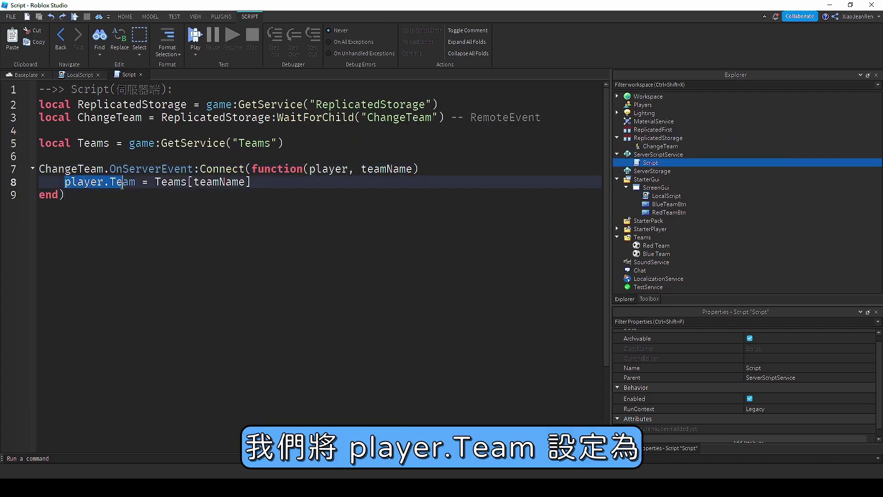
double_click(171, 183)
click(655, 253)
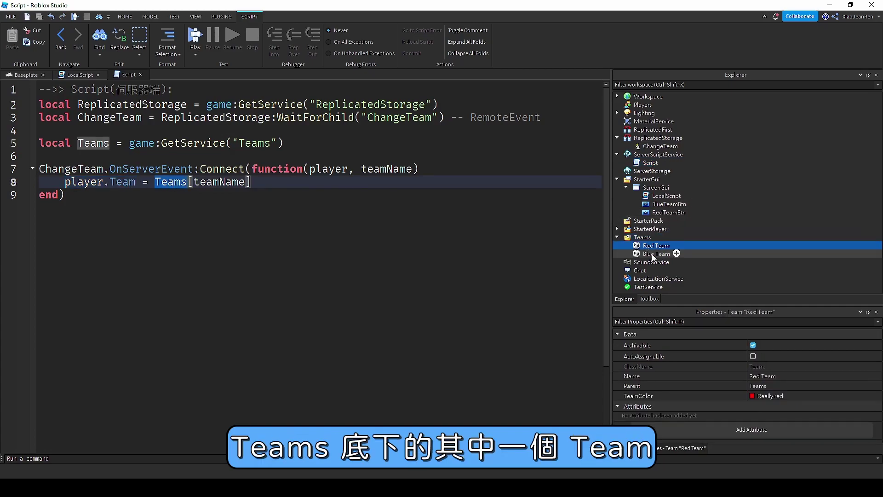
double_click(402, 168)
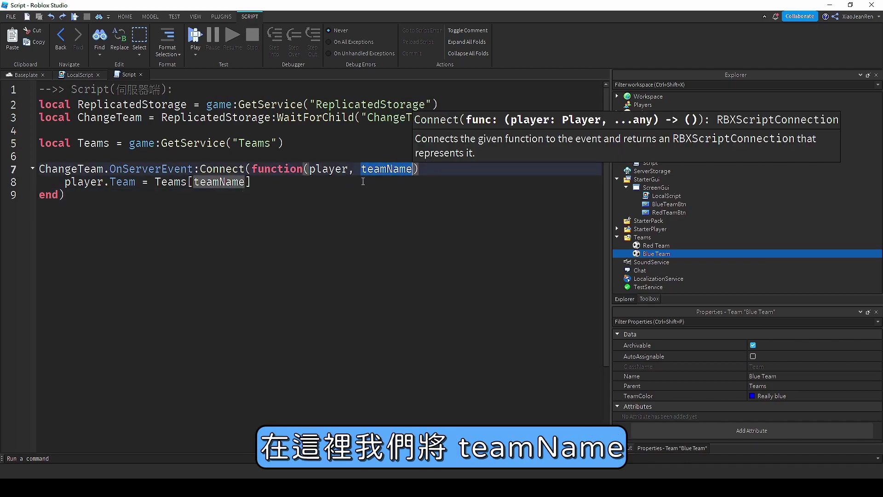
double_click(220, 183)
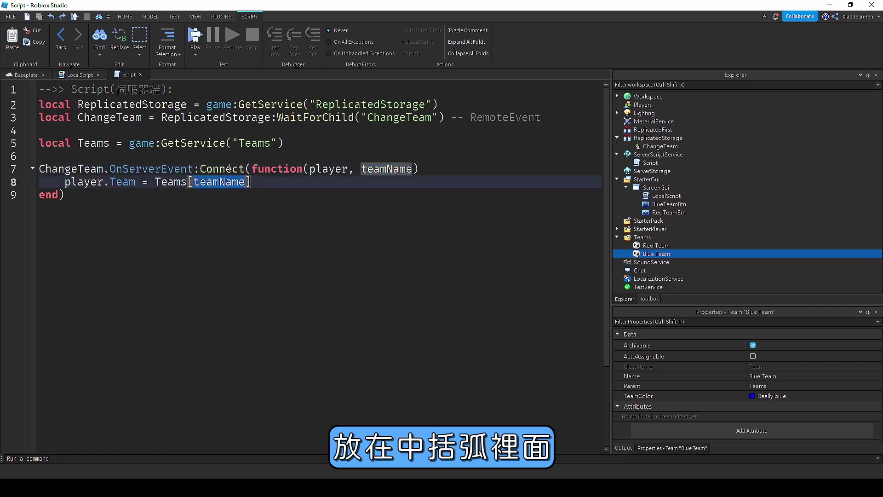
click(195, 36)
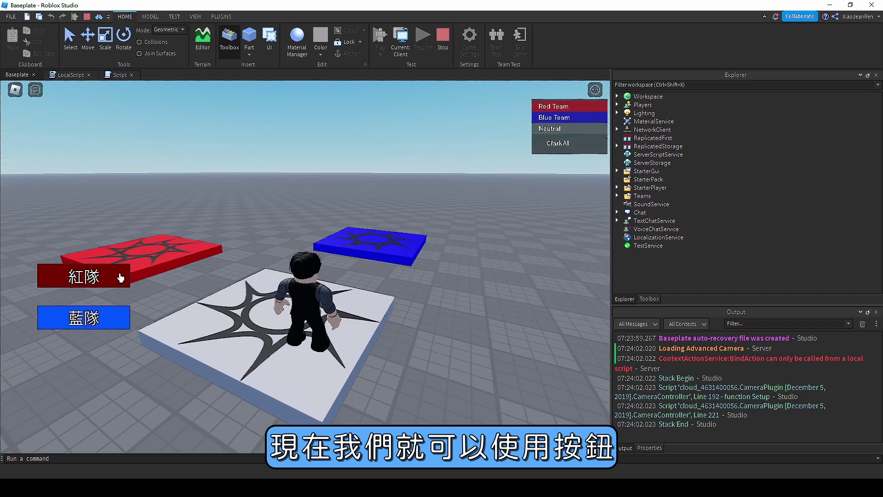
Use the 紅隊 and 藍隊 buttons to switch the player to Red, Blue, then back to Red Team.
click(121, 278)
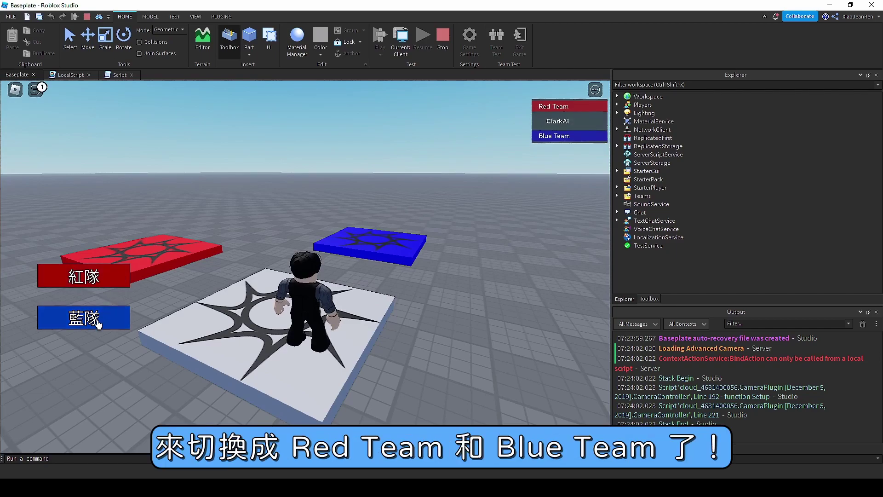
click(97, 322)
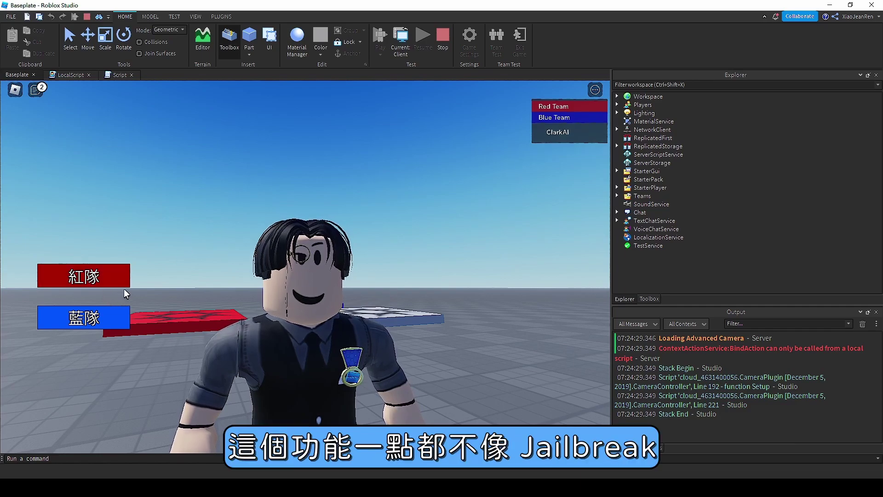
click(115, 276)
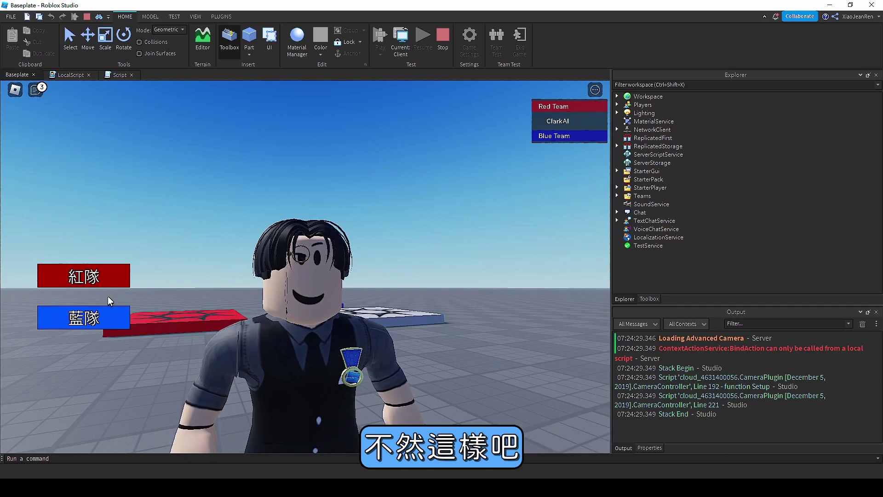
scroll(343, 263, up, 5)
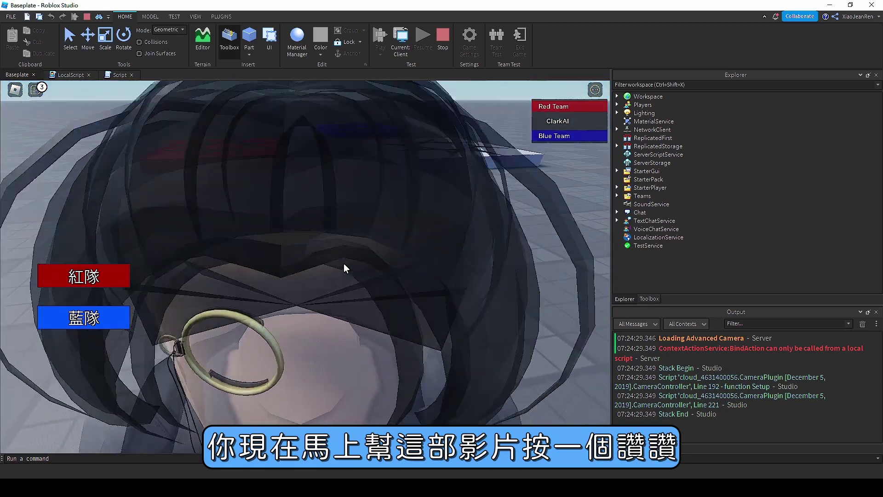
scroll(344, 265, down, 3)
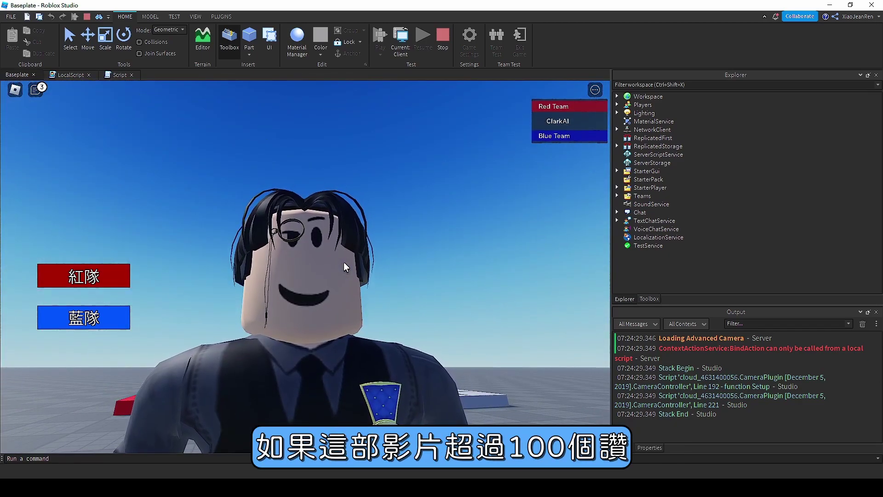